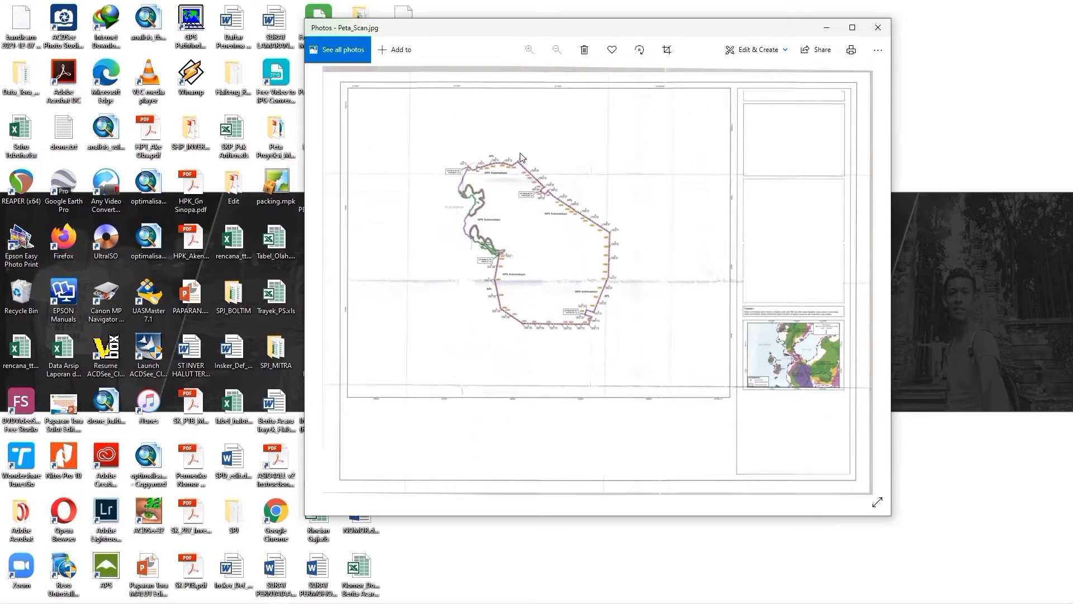
# Switch to ArcMap and add the KH_Malut_Update_2020 layer from the KH Malut Update 2020 folder on drive J
pyautogui.click(825, 29)
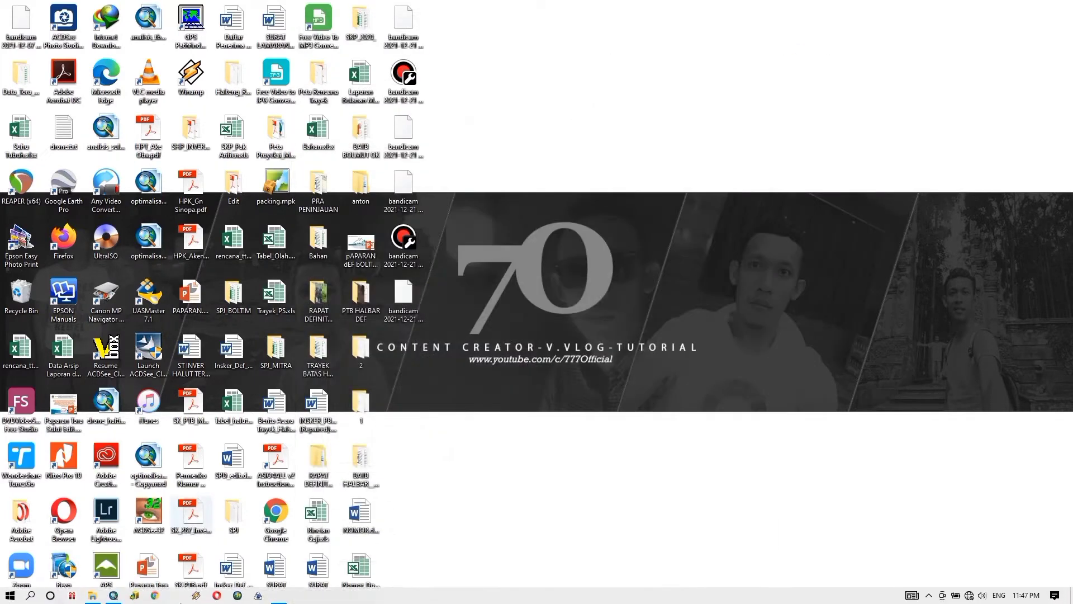
pyautogui.click(112, 596)
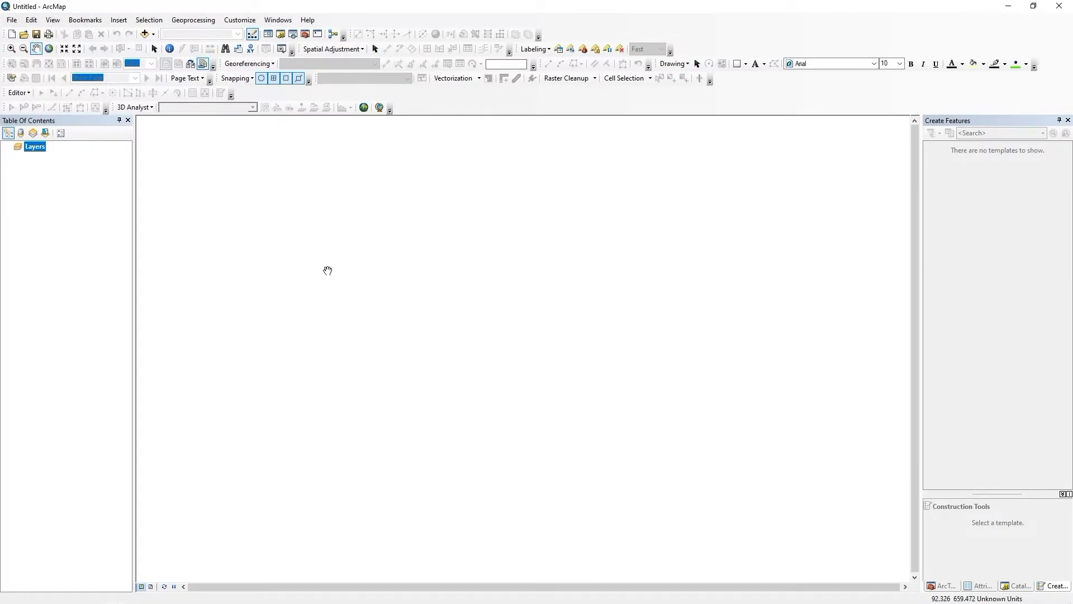
pyautogui.click(144, 34)
pyautogui.doubleClick(442, 257)
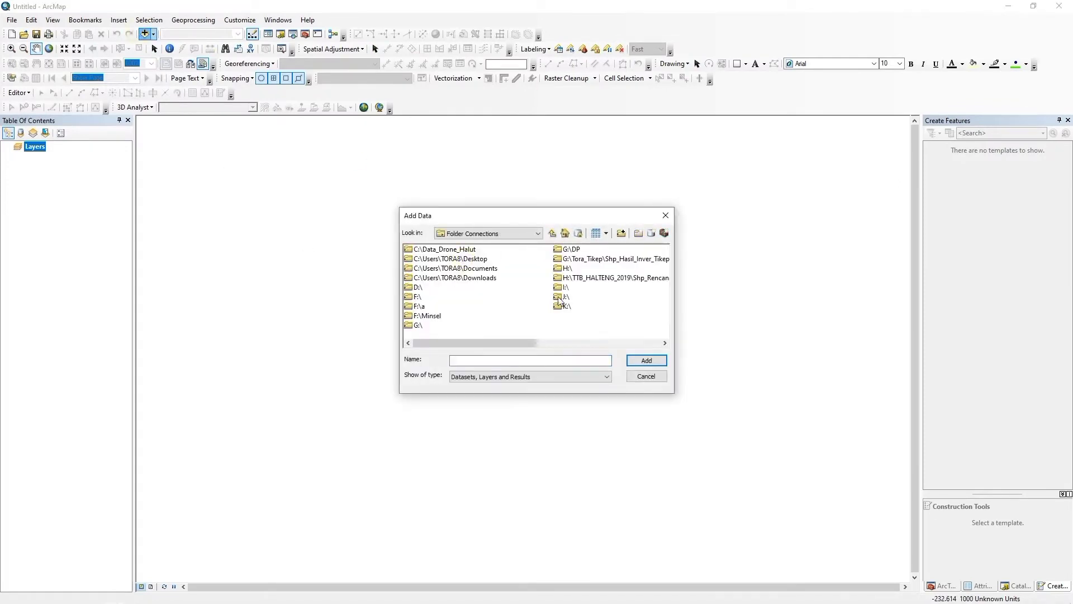
pyautogui.doubleClick(559, 298)
pyautogui.doubleClick(642, 307)
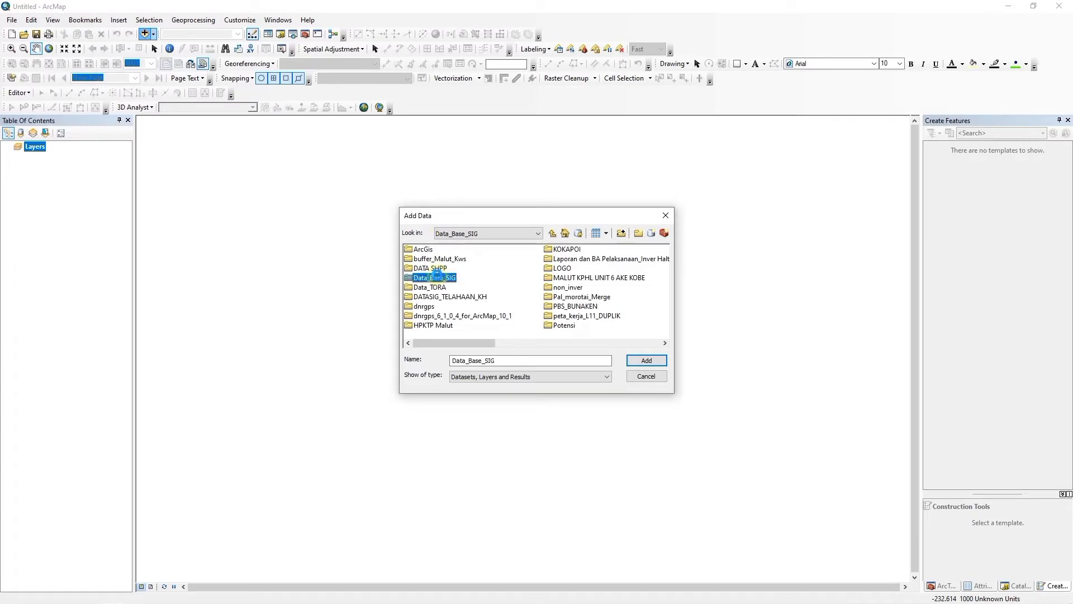
pyautogui.doubleClick(431, 276)
pyautogui.doubleClick(450, 259)
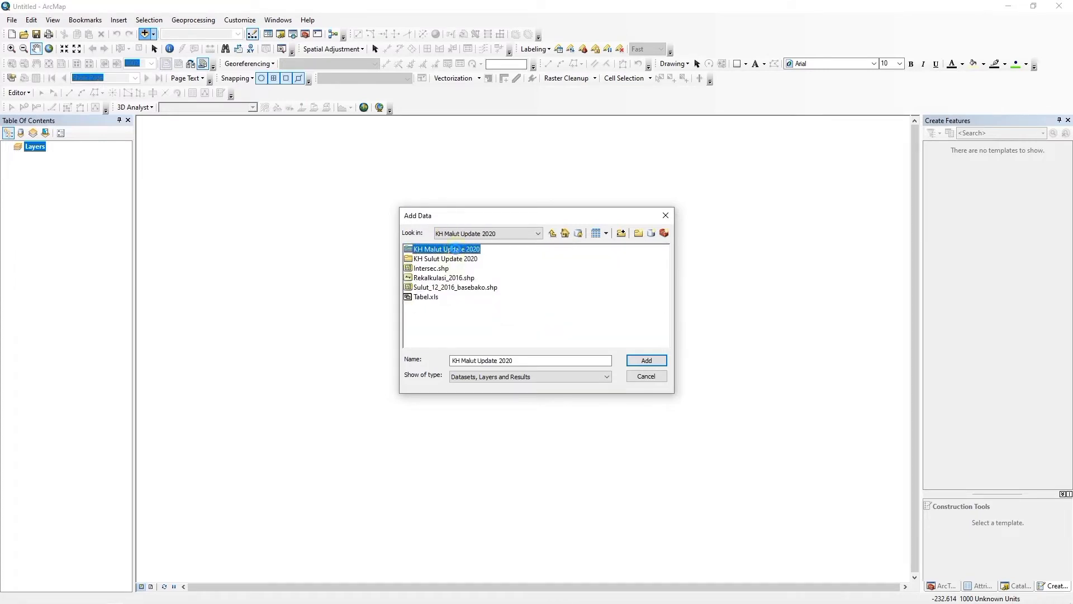
pyautogui.doubleClick(455, 250)
pyautogui.click(454, 315)
pyautogui.click(646, 361)
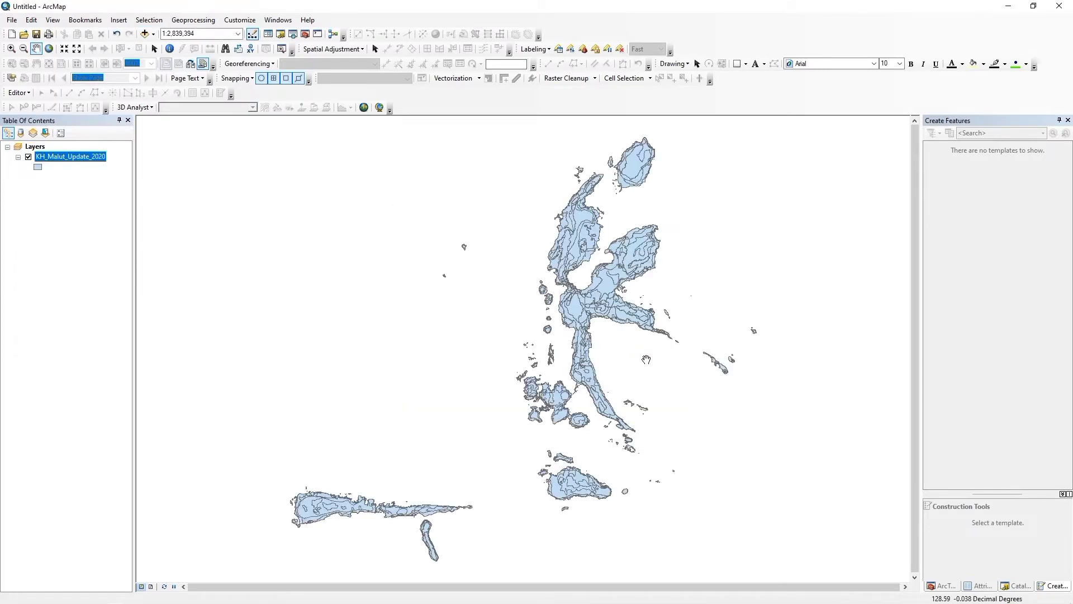
# Import the symbology for the KH_Malut_Update_2020 layer from the KH_Malut_Update_2020.lyr layer file
pyautogui.scroll(-3, 583, 288)
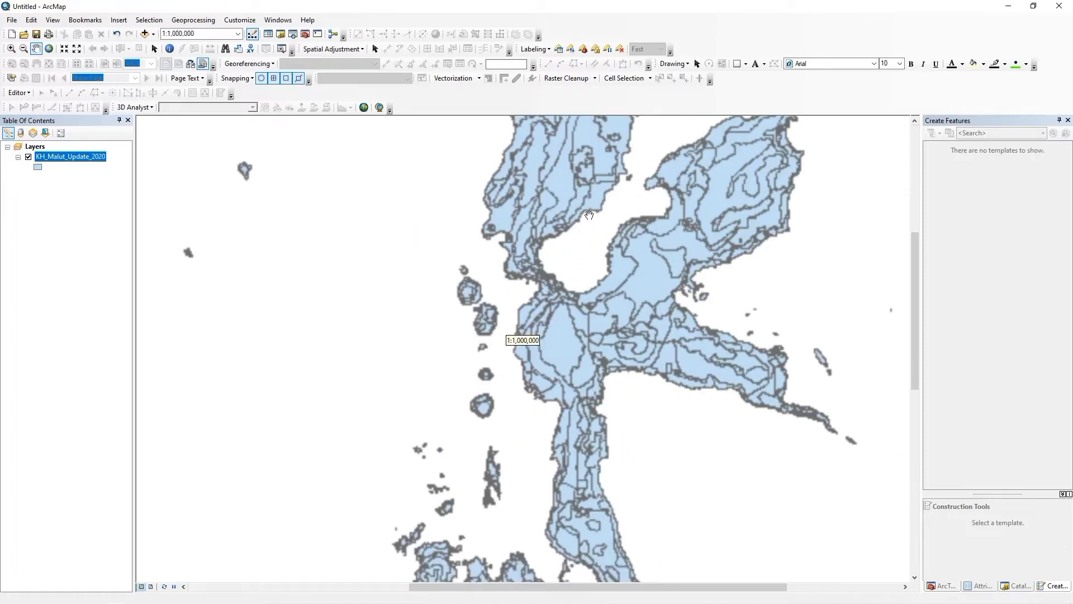
pyautogui.scroll(-1, 582, 255)
pyautogui.moveTo(576, 470); pyautogui.dragTo(569, 225)
pyautogui.scroll(1, 569, 225)
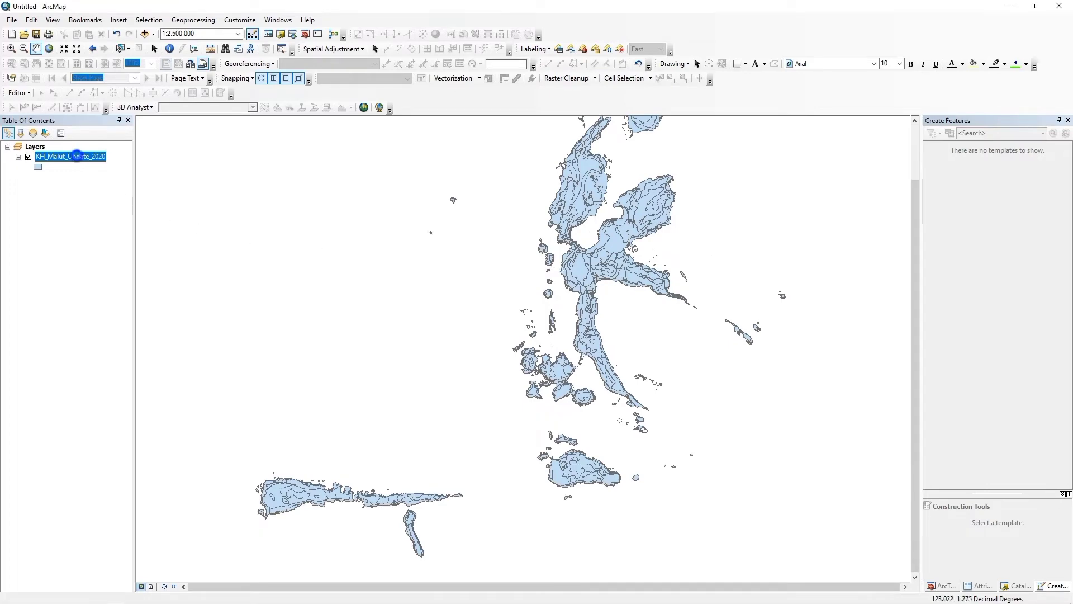
pyautogui.rightClick(78, 157)
pyautogui.click(110, 388)
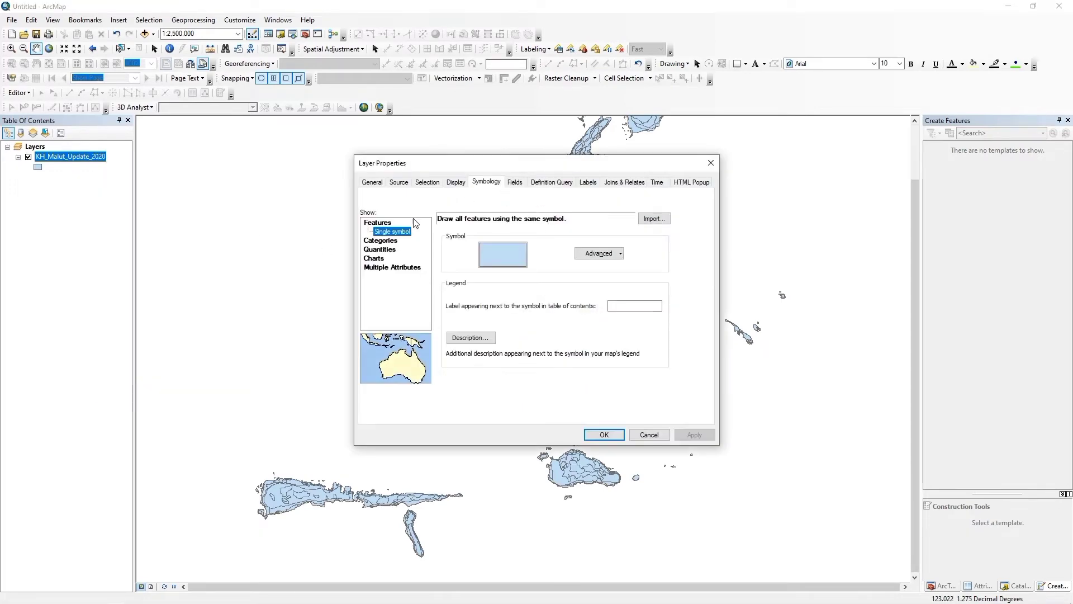
pyautogui.click(652, 219)
pyautogui.click(635, 293)
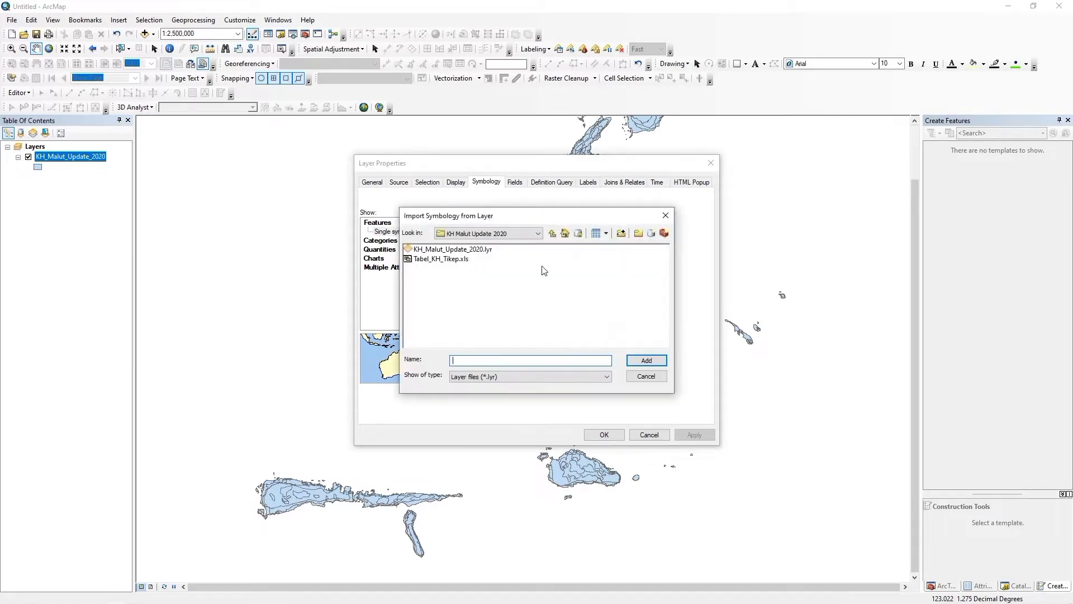
pyautogui.click(453, 247)
pyautogui.click(643, 360)
pyautogui.click(575, 356)
pyautogui.click(551, 394)
pyautogui.click(604, 434)
pyautogui.scroll(5, 606, 431)
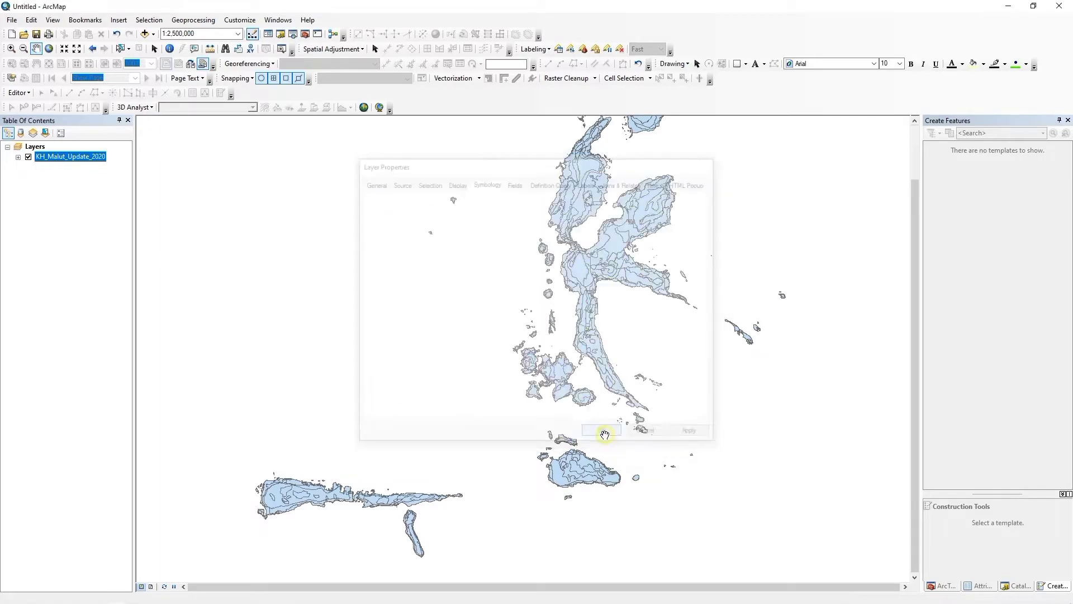
pyautogui.scroll(-5, 541, 396)
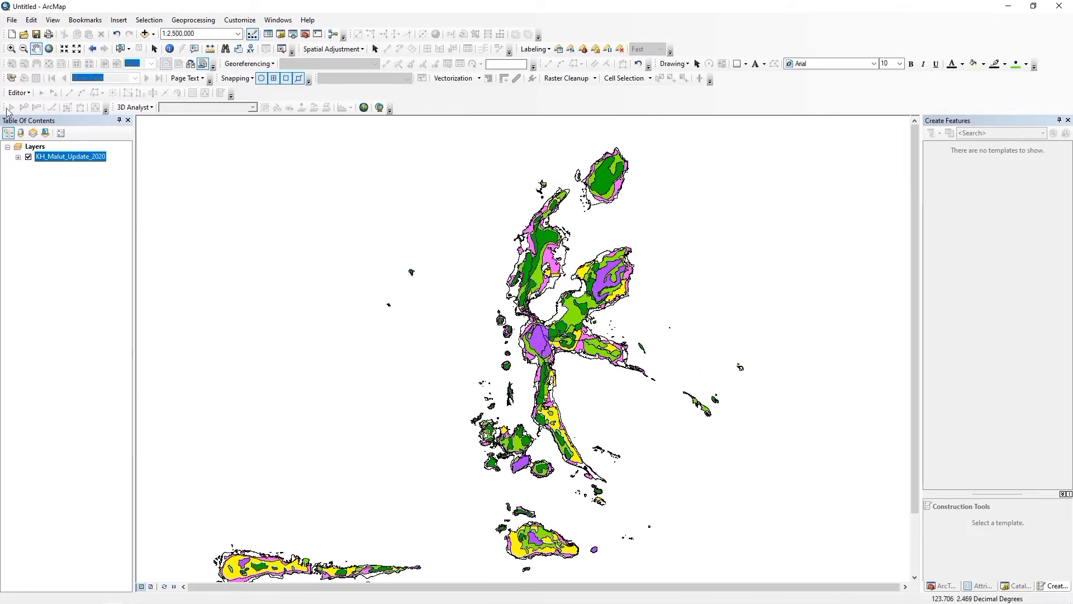
# Hide the KH_Malut_Update_2020 layer and set the data frame's coordinate system to WGS 1984 UTM Zone 52N
pyautogui.click(28, 157)
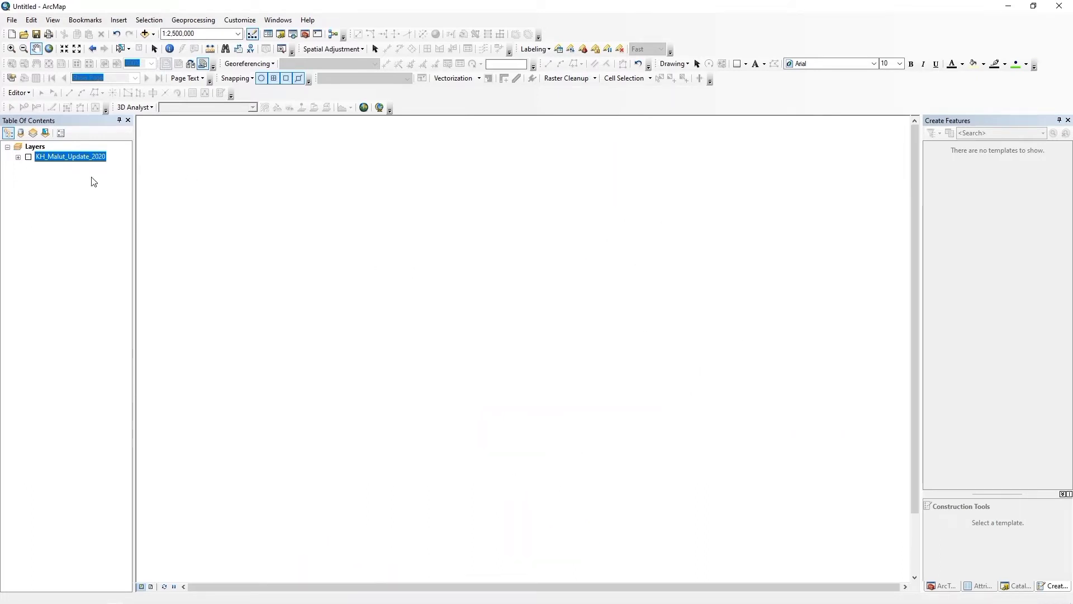
pyautogui.click(38, 146)
pyautogui.rightClick(39, 148)
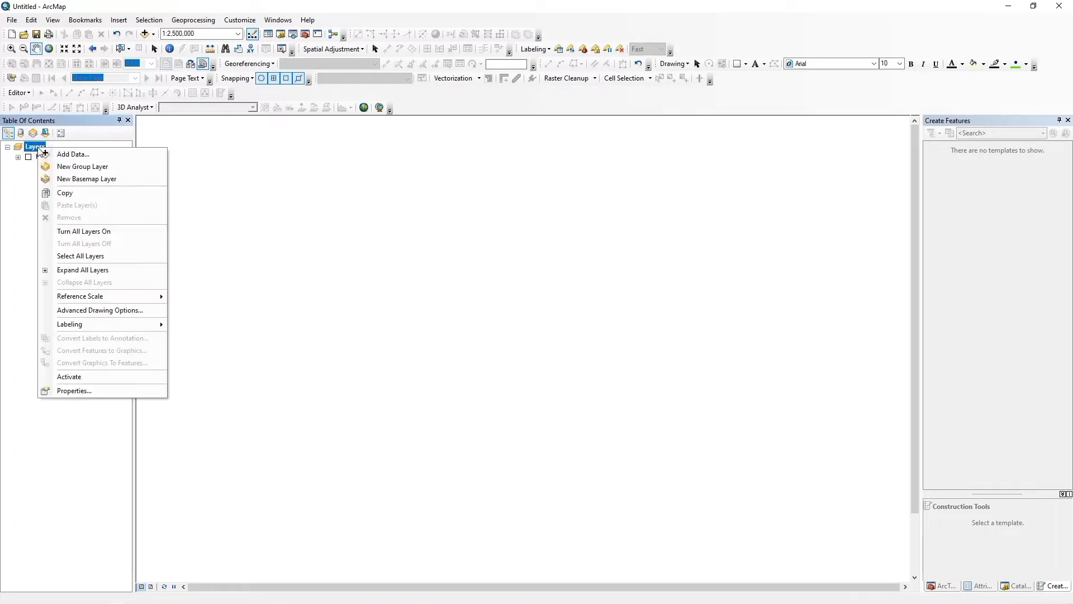
pyautogui.click(88, 388)
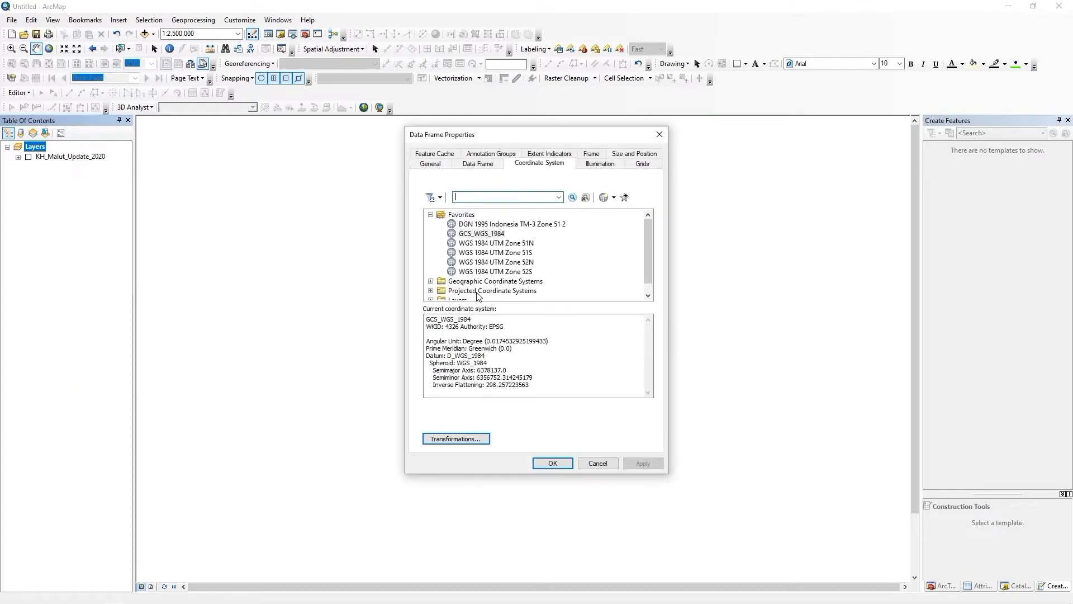
pyautogui.click(512, 263)
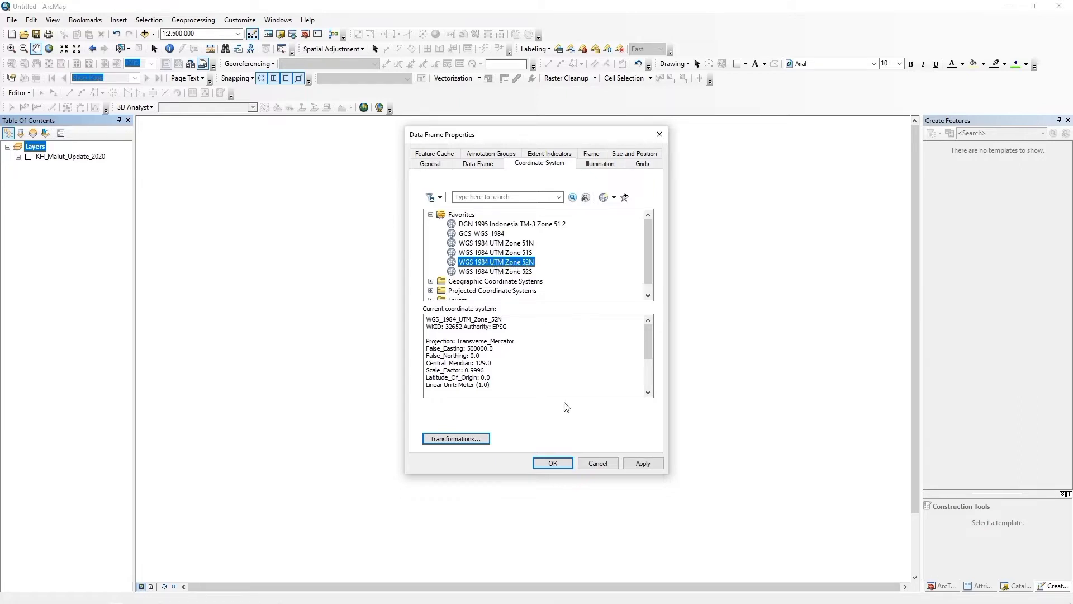
pyautogui.click(553, 464)
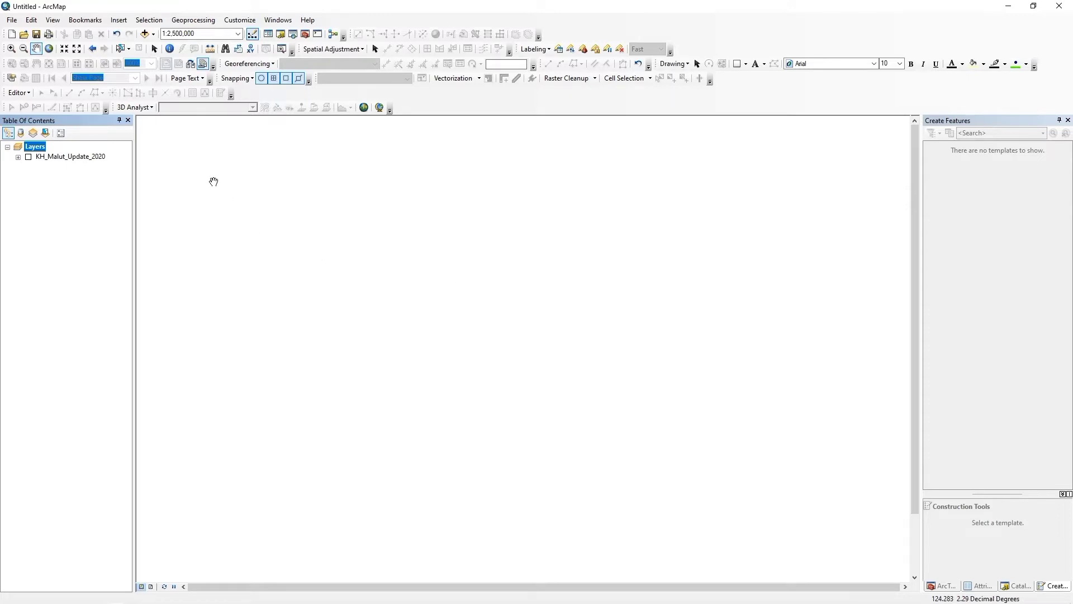
# Add the scanned map Peta_Scan.jpg from the Georeferencing folder on drive J
pyautogui.click(144, 33)
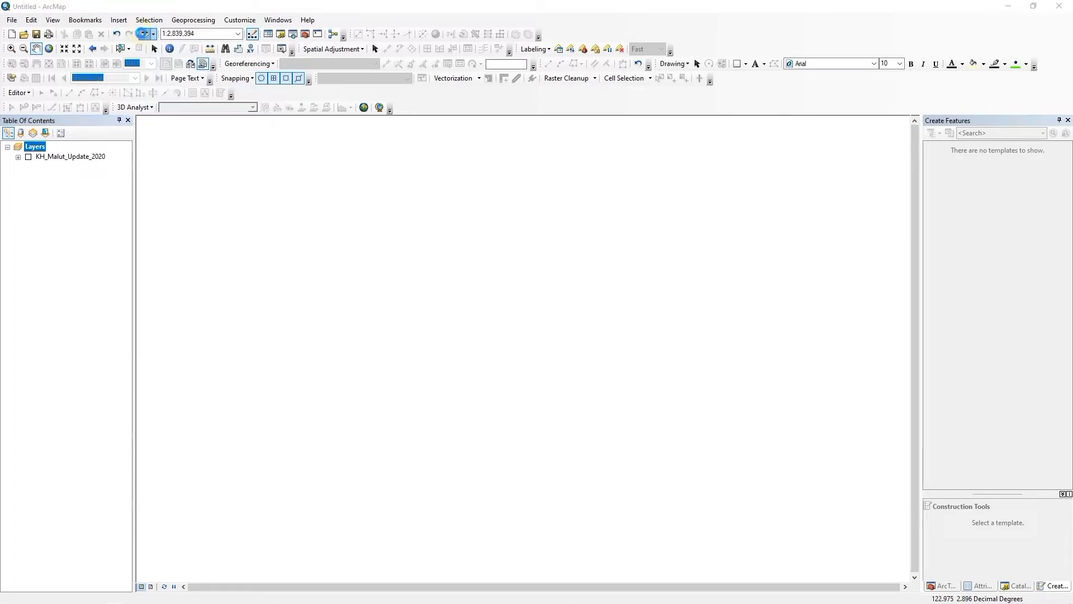
pyautogui.click(538, 233)
pyautogui.click(481, 265)
pyautogui.doubleClick(458, 304)
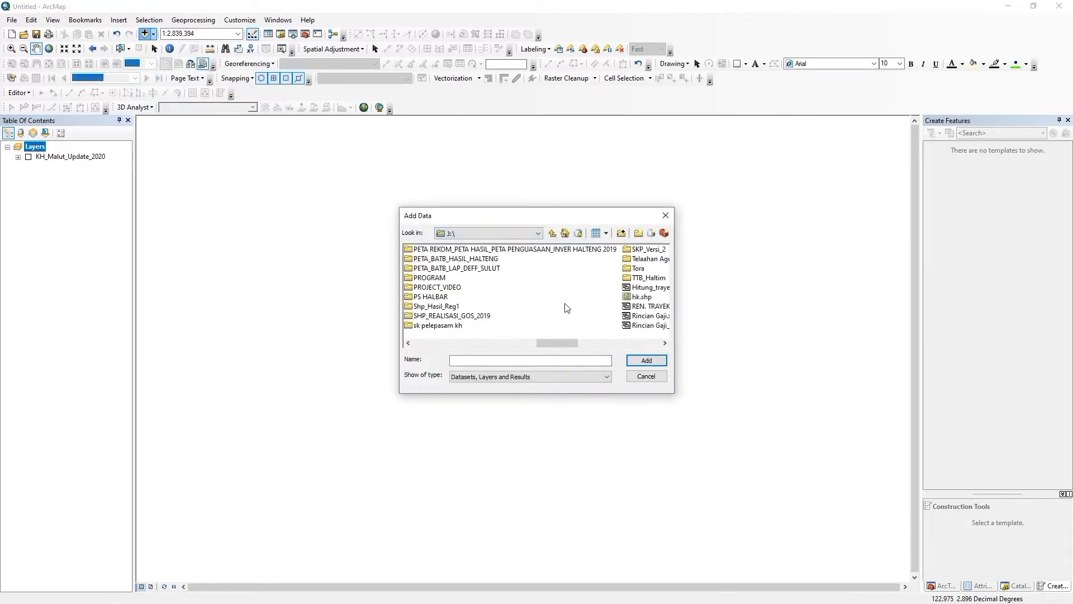
pyautogui.doubleClick(441, 281)
pyautogui.doubleClick(440, 267)
pyautogui.doubleClick(432, 286)
pyautogui.click(431, 249)
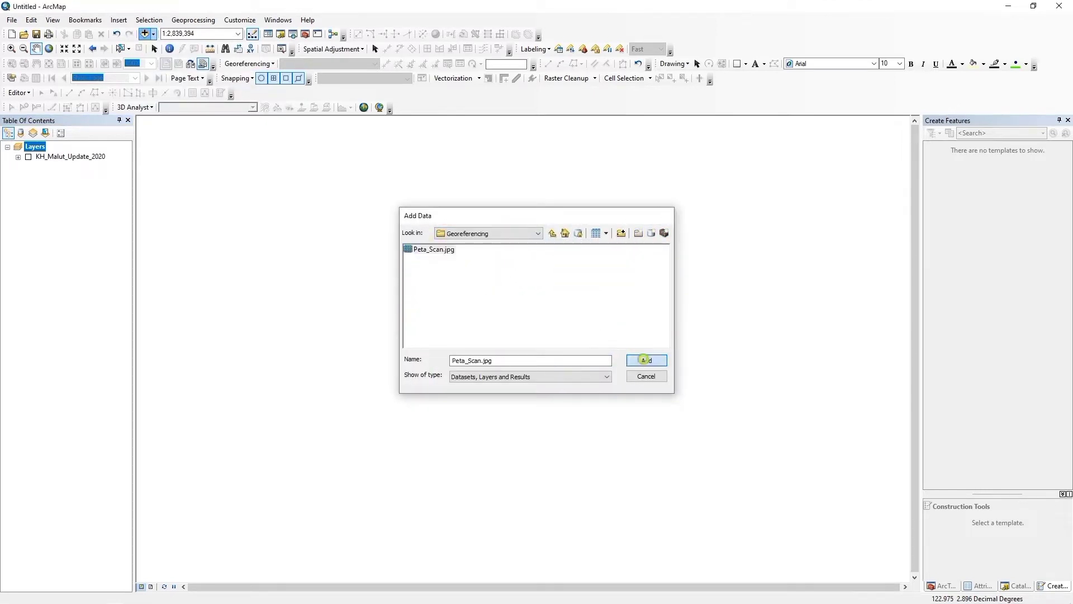
pyautogui.click(644, 360)
# Move the Peta_Scan.jpg layer above KH_Malut_Update_2020 and zoom the map to the scan's extent
pyautogui.moveTo(56, 166); pyautogui.dragTo(55, 150)
pyautogui.rightClick(56, 157)
pyautogui.click(83, 217)
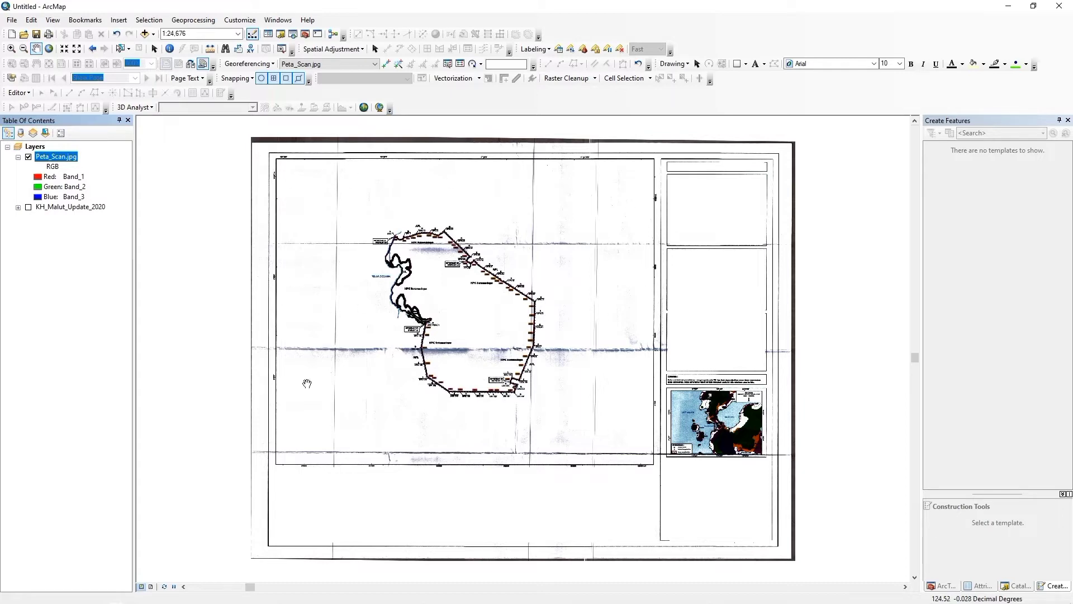
# Draw a guide rectangle from the scanned map frame's upper-left corner to where the 127°36'0" and 0°52'0"LU tick marks intersect
pyautogui.scroll(1, 285, 168)
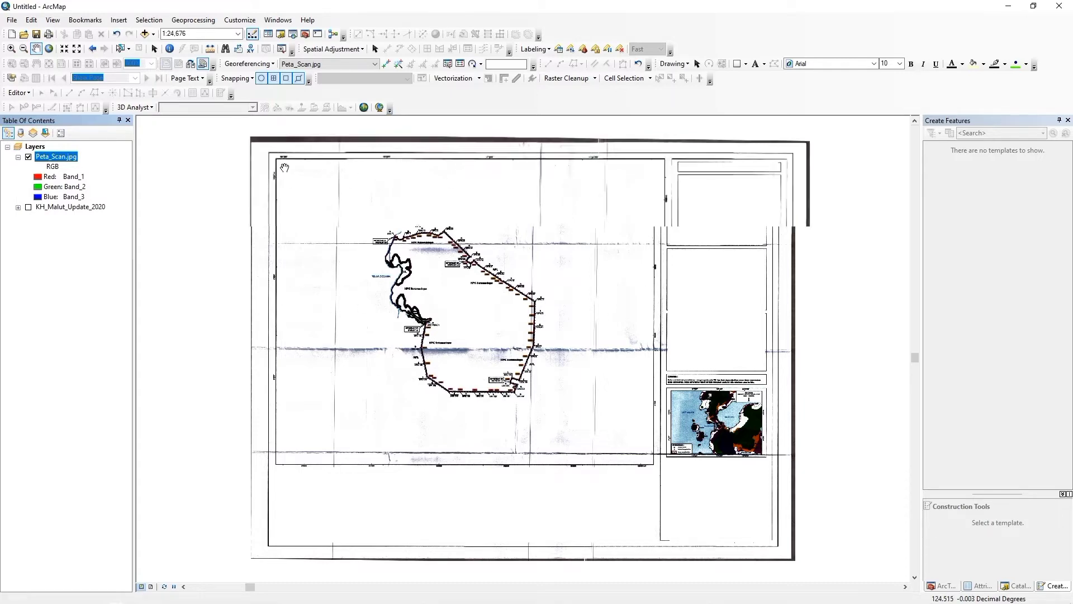
pyautogui.scroll(5, 284, 167)
pyautogui.moveTo(354, 168); pyautogui.dragTo(335, 388)
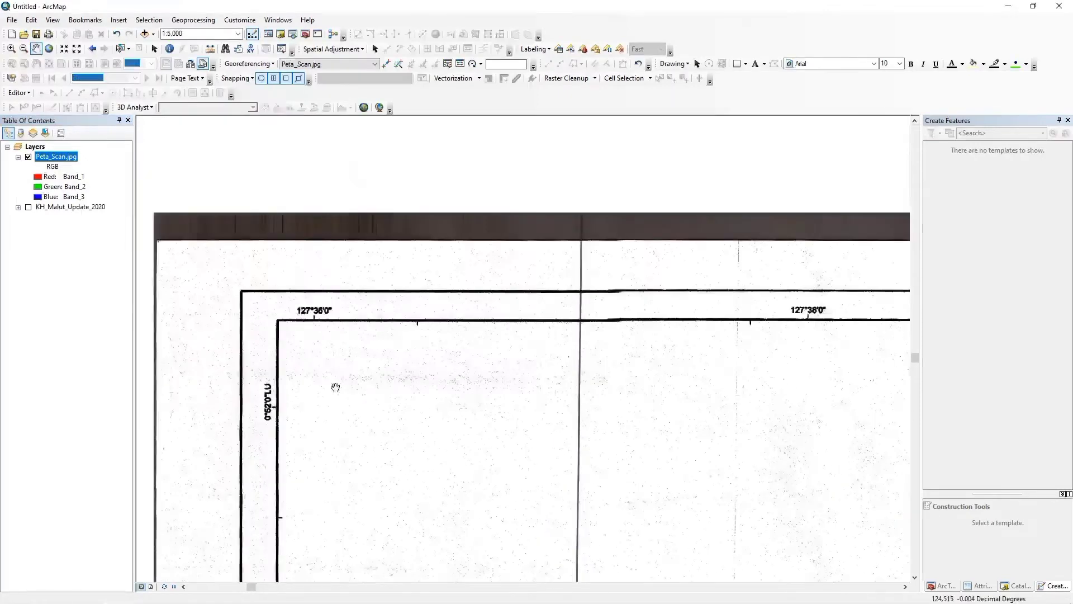
pyautogui.scroll(2, 335, 387)
pyautogui.moveTo(302, 434); pyautogui.dragTo(446, 281)
pyautogui.scroll(2, 446, 282)
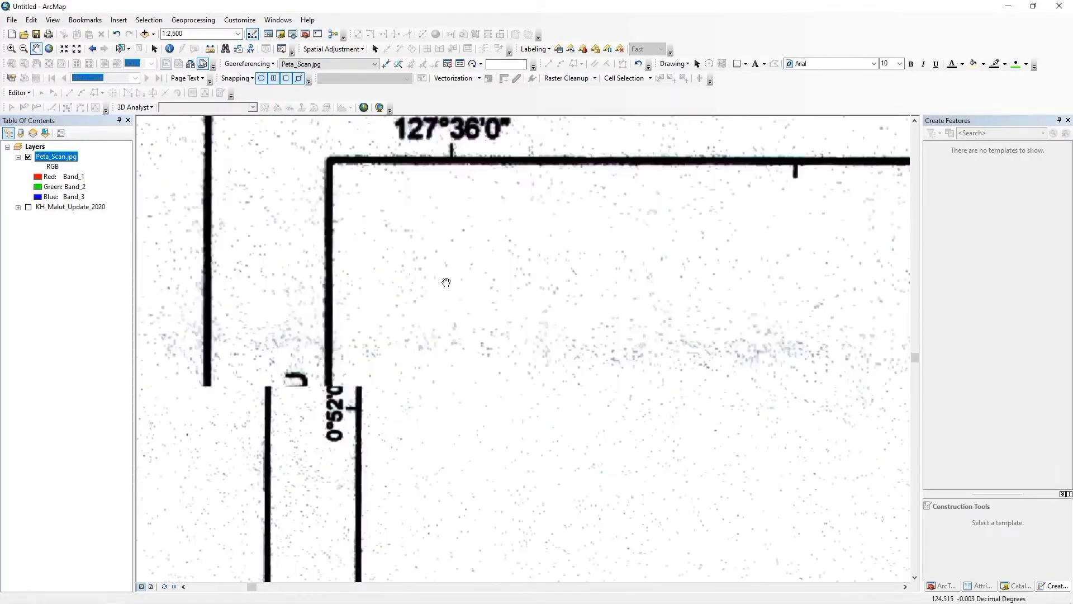
pyautogui.moveTo(571, 306); pyautogui.dragTo(530, 333)
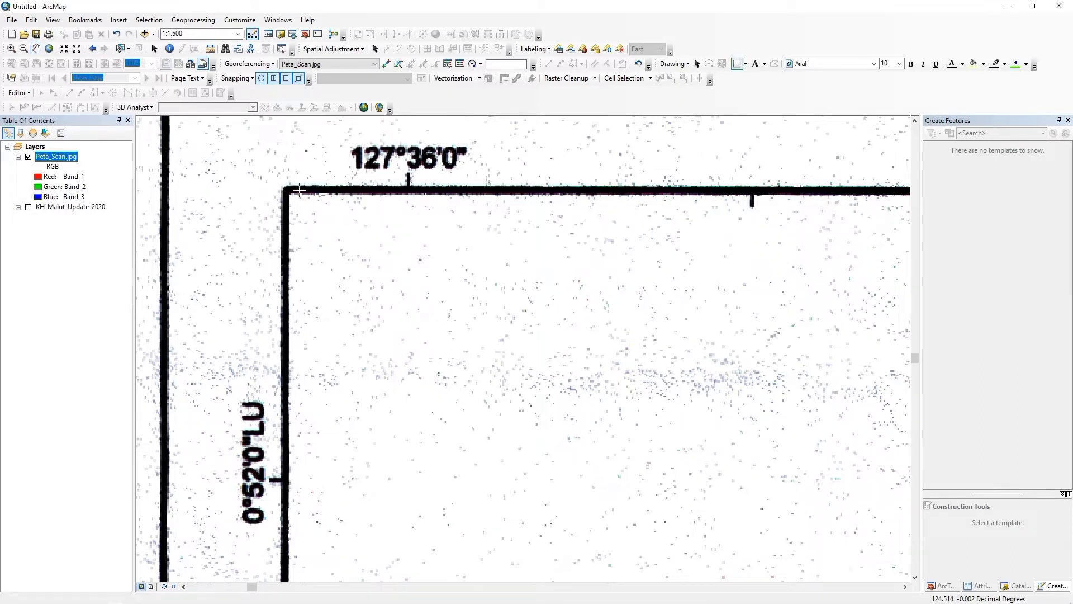
pyautogui.click(697, 63)
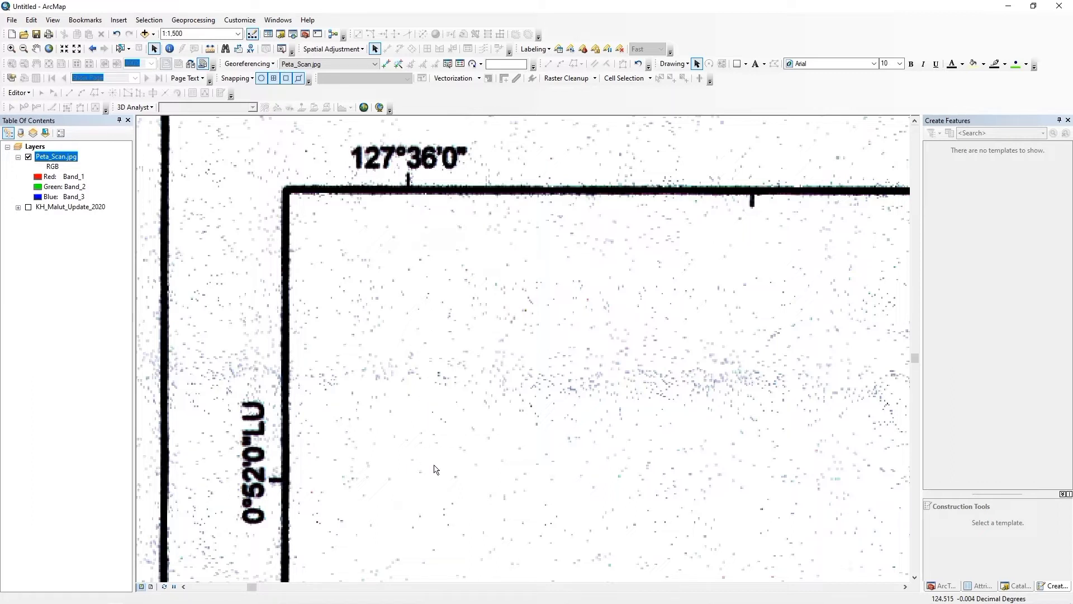
pyautogui.click(737, 65)
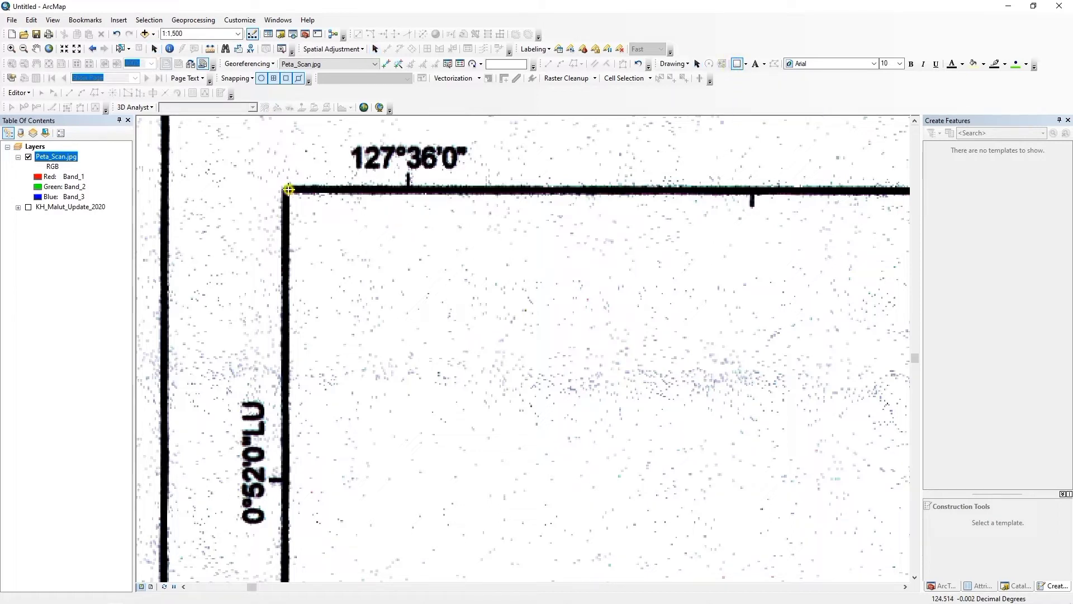
pyautogui.moveTo(288, 190)
pyautogui.mouseDown()
pyautogui.moveTo(410, 347)
pyautogui.moveTo(408, 479)
pyautogui.mouseUp()
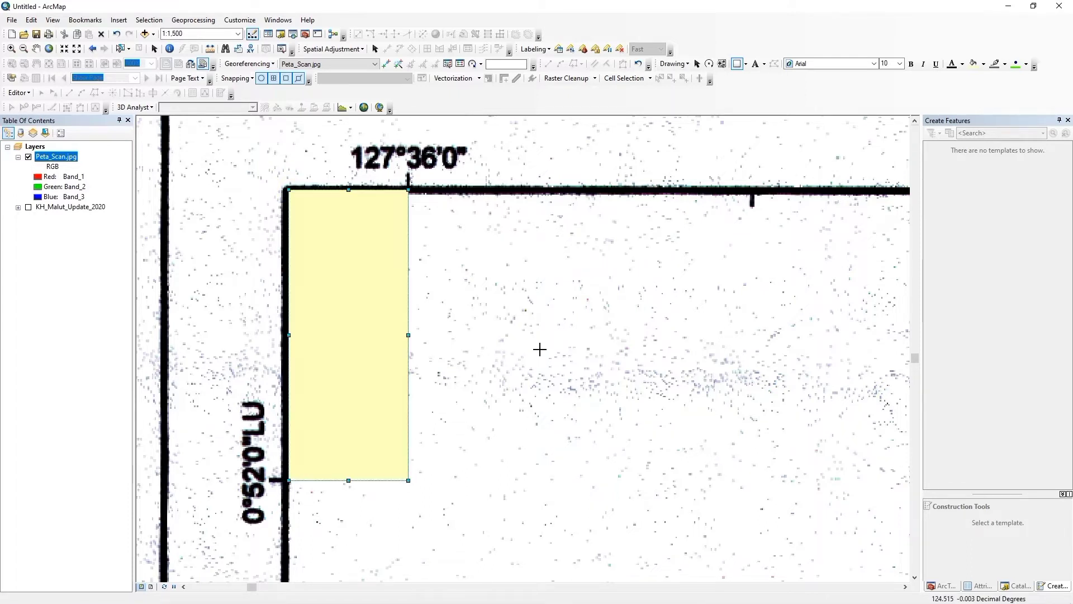
pyautogui.click(375, 49)
pyautogui.click(563, 324)
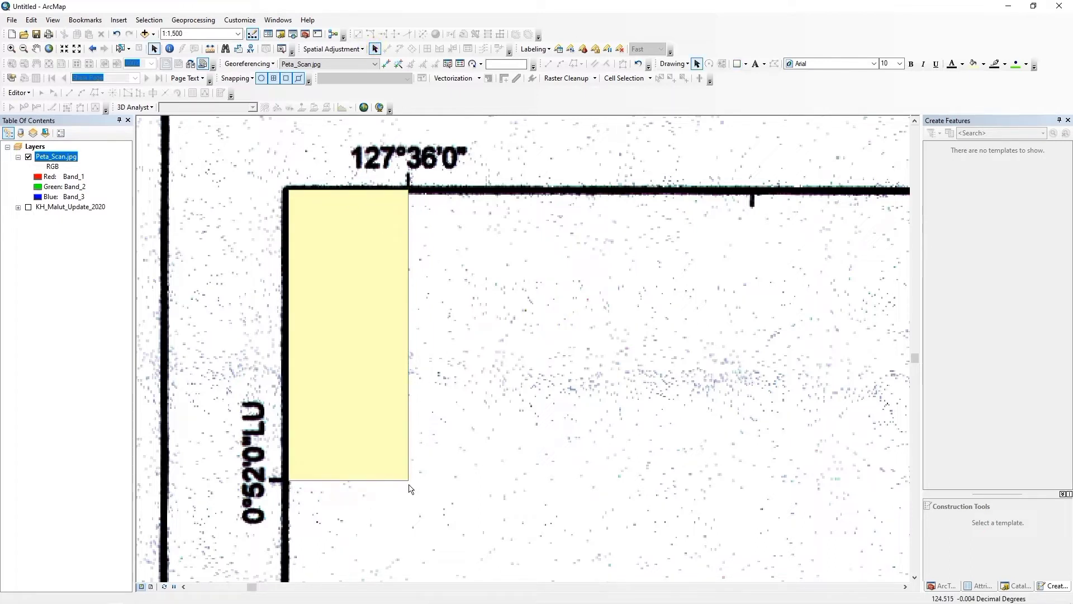
# Give the guide rectangle no fill and a black outline with a width of 2
pyautogui.doubleClick(335, 319)
pyautogui.click(503, 256)
pyautogui.click(502, 270)
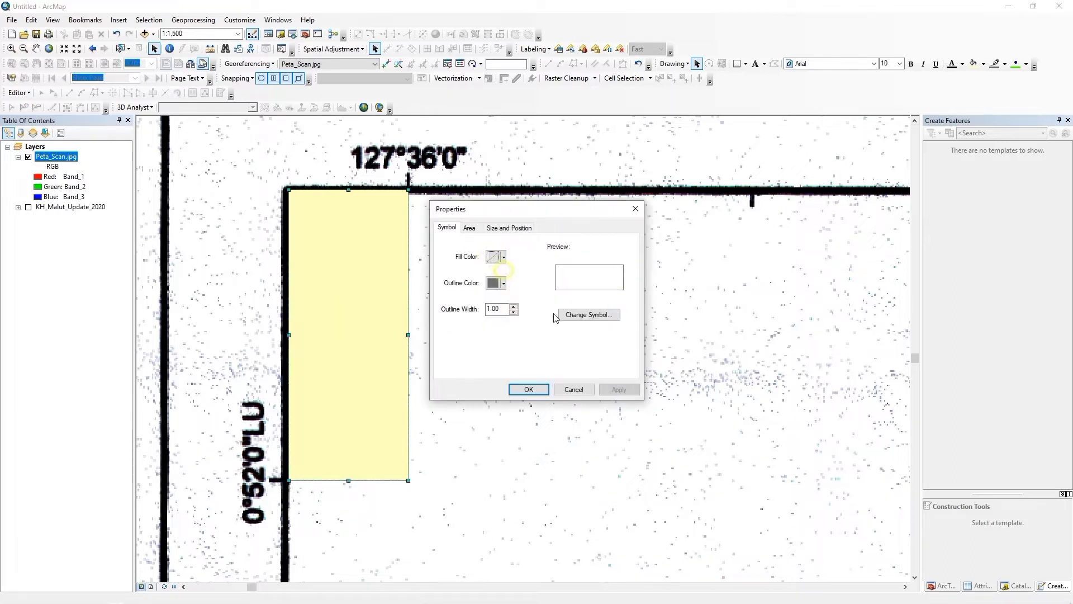
pyautogui.click(504, 282)
pyautogui.click(493, 402)
pyautogui.click(513, 305)
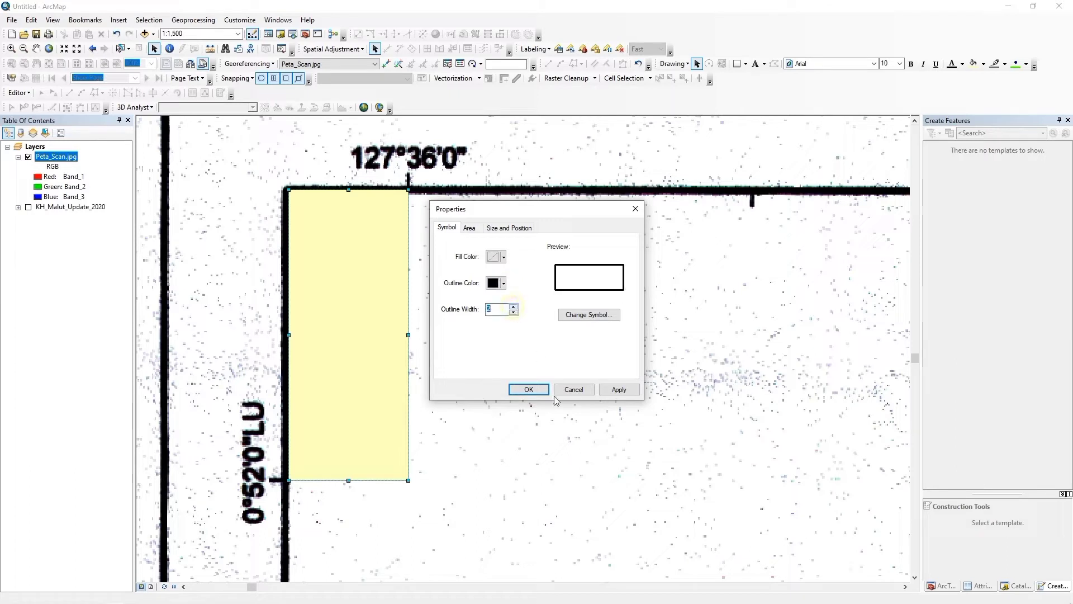
pyautogui.click(540, 389)
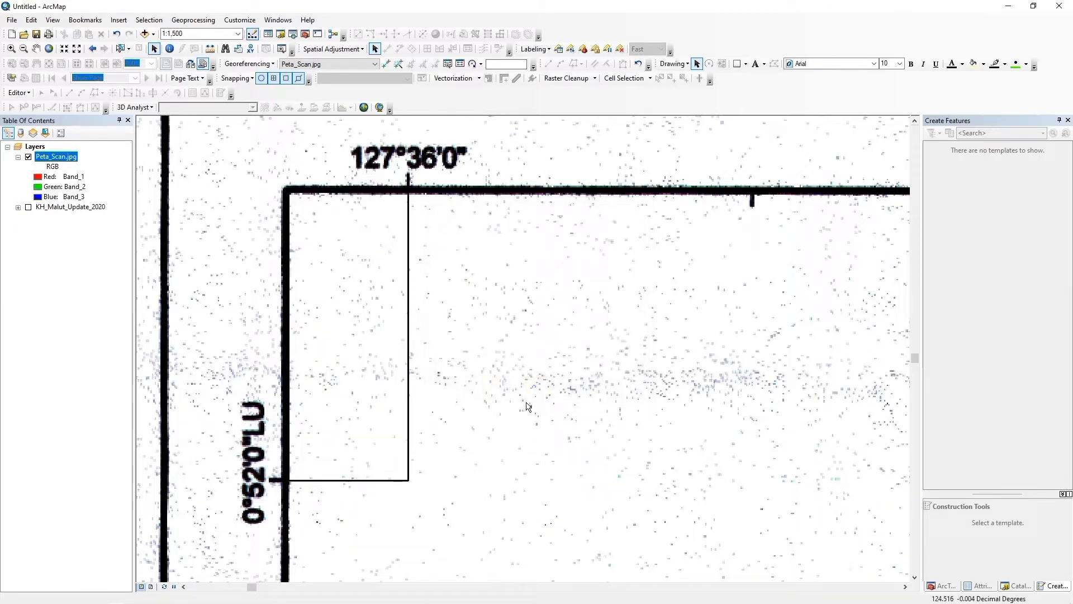
# Place the first control point on the guide rectangle's lower-right corner and open its DMS longitude and latitude entry
pyautogui.click(385, 64)
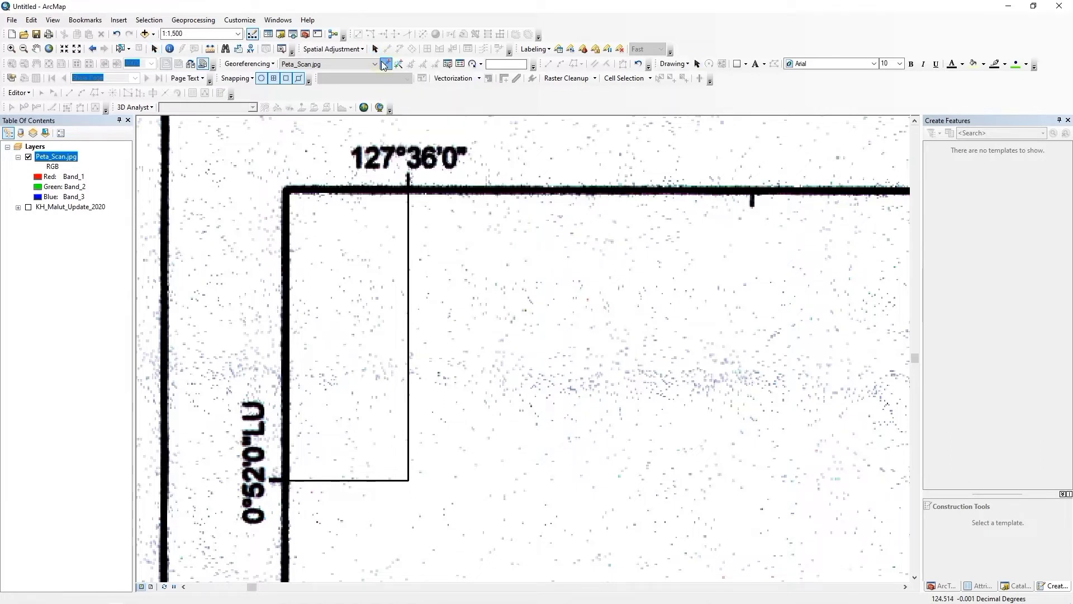
pyautogui.click(408, 480)
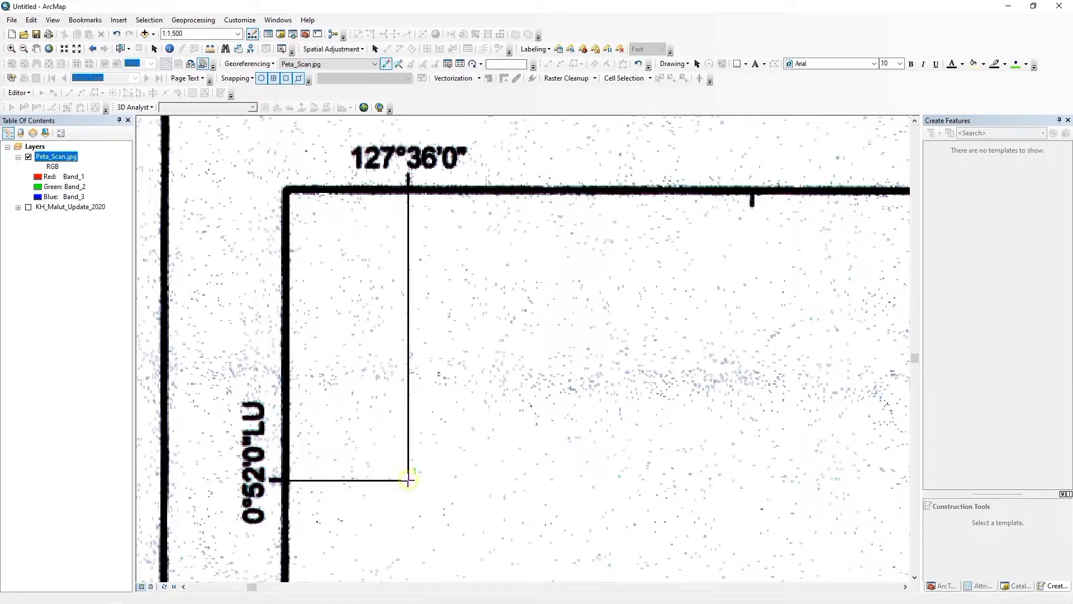
pyautogui.rightClick(408, 480)
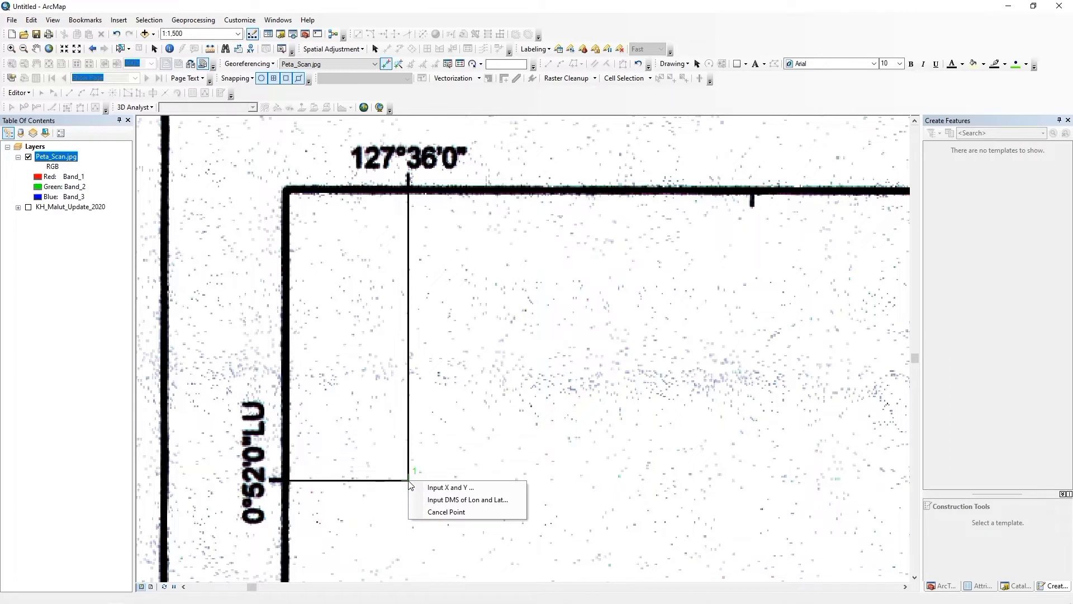
pyautogui.click(445, 502)
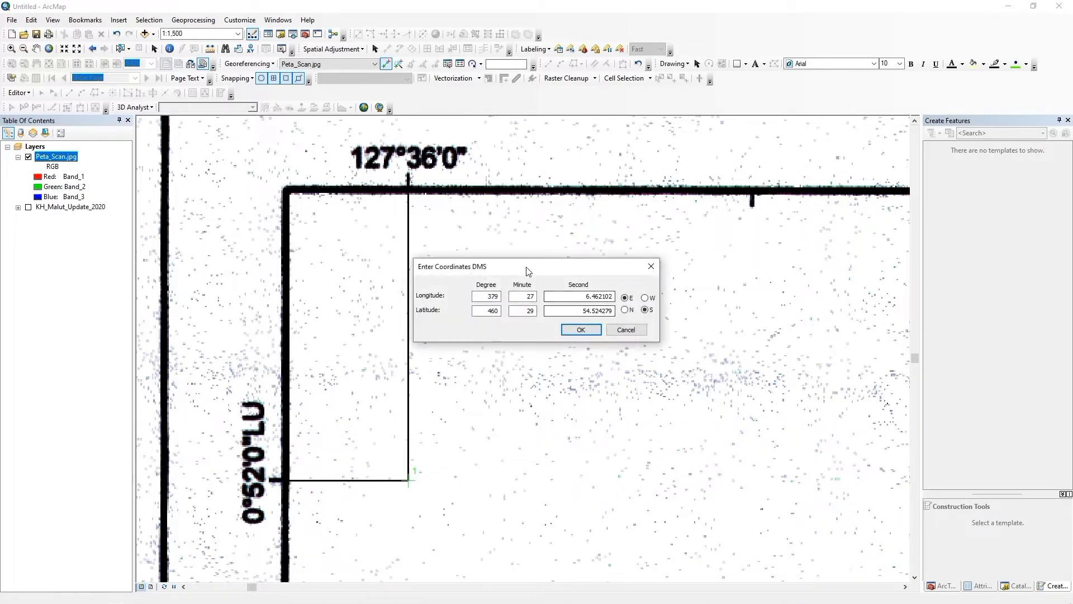
pyautogui.moveTo(524, 264); pyautogui.dragTo(629, 305)
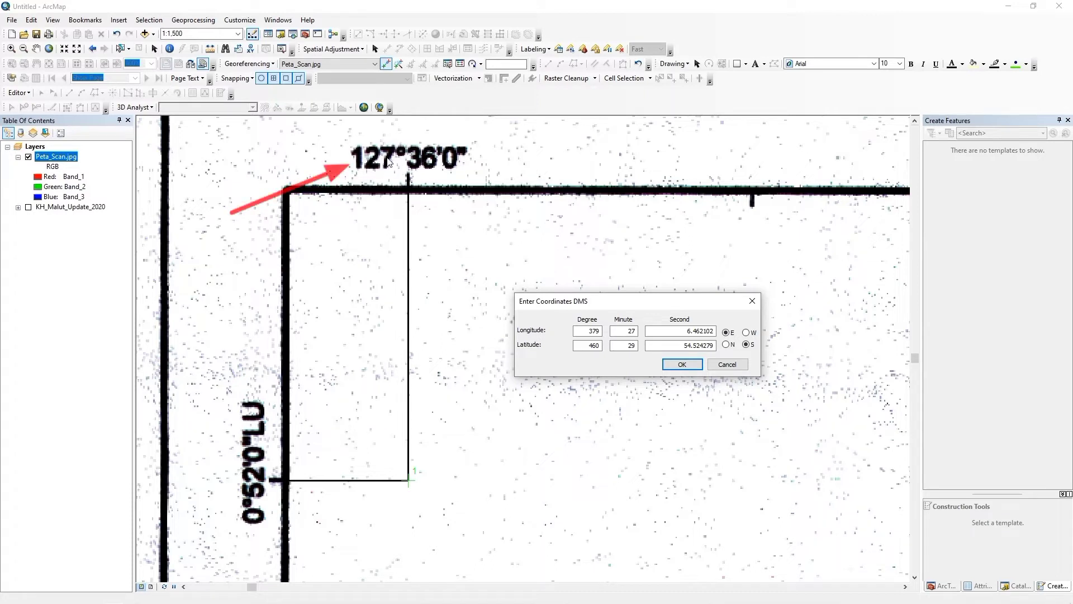
# Set the first control point's longitude to 127°36'0" E
pyautogui.doubleClick(588, 330)
pyautogui.write('127')
pyautogui.press('Tab')
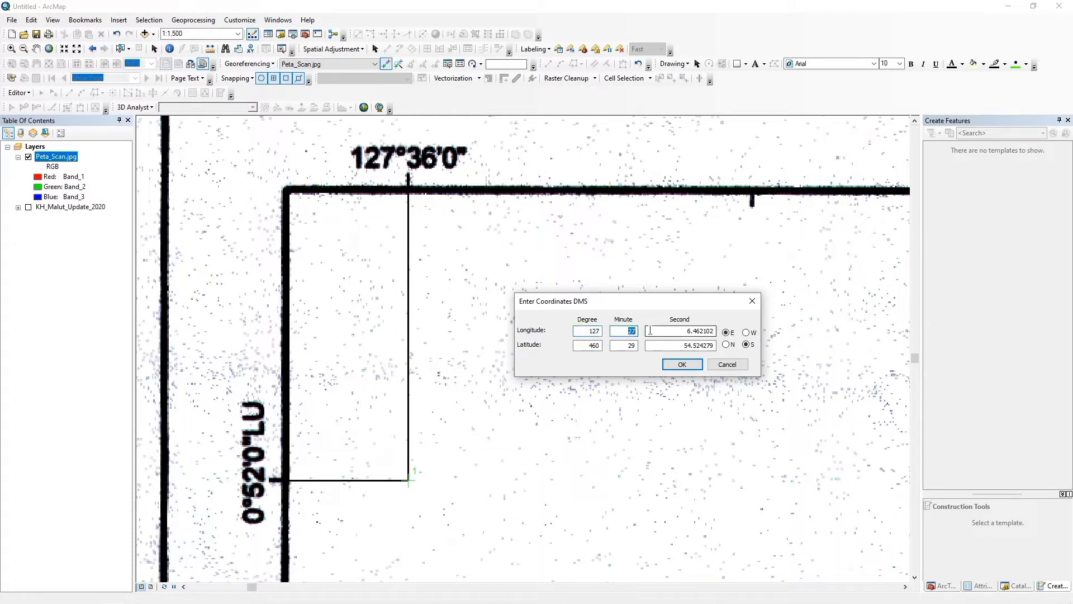
pyautogui.doubleClick(669, 336)
pyautogui.write('0')
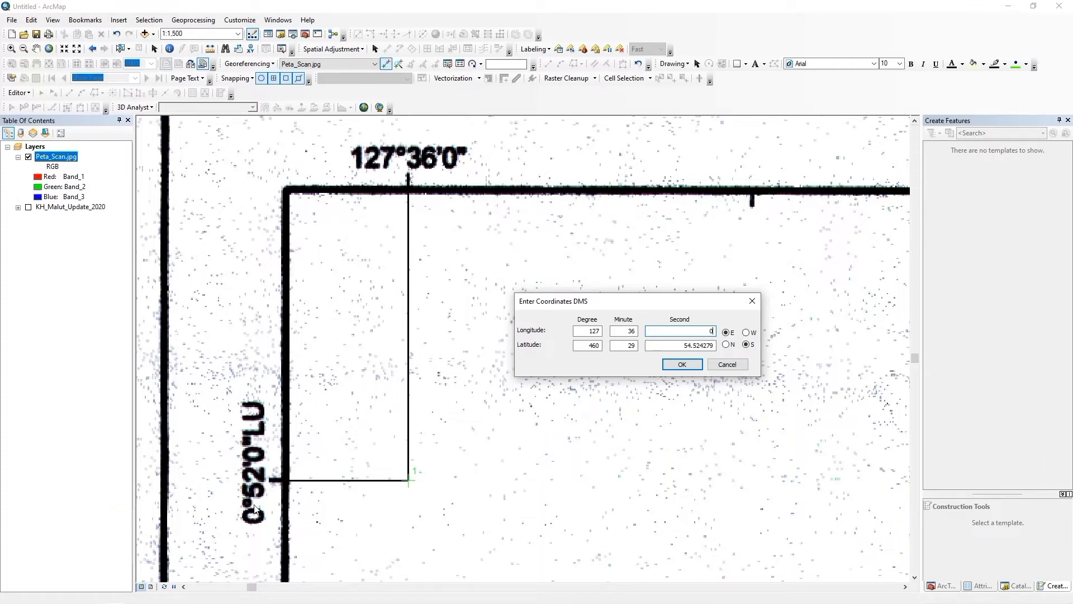
# Set the first control point's latitude to 0°52'0" N and accept the coordinates
pyautogui.doubleClick(584, 346)
pyautogui.write('0')
pyautogui.doubleClick(625, 345)
pyautogui.write('5')
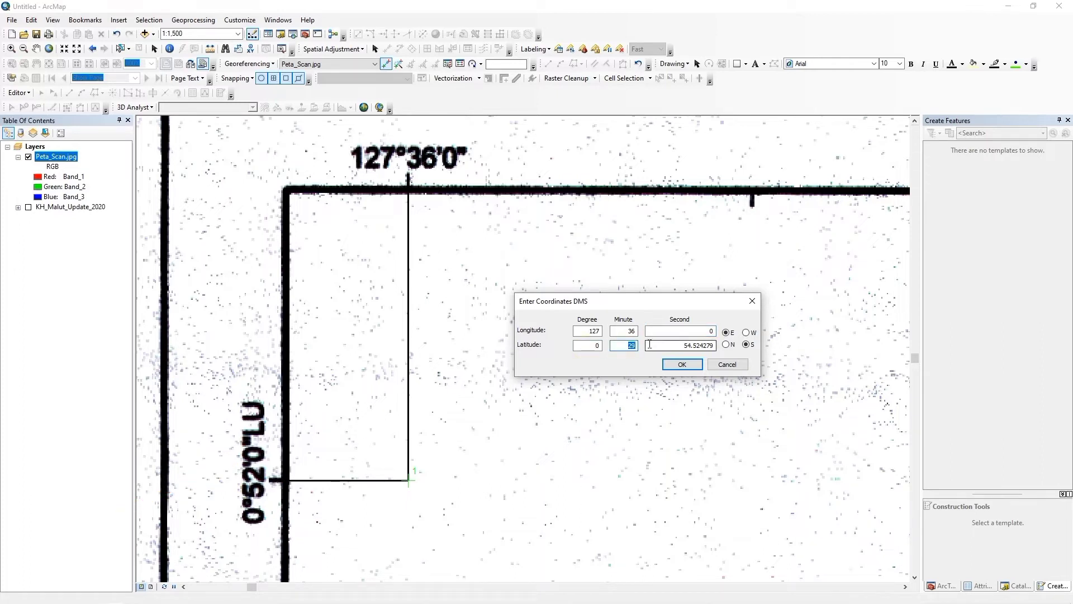
pyautogui.write('2')
pyautogui.doubleClick(651, 345)
pyautogui.write('0')
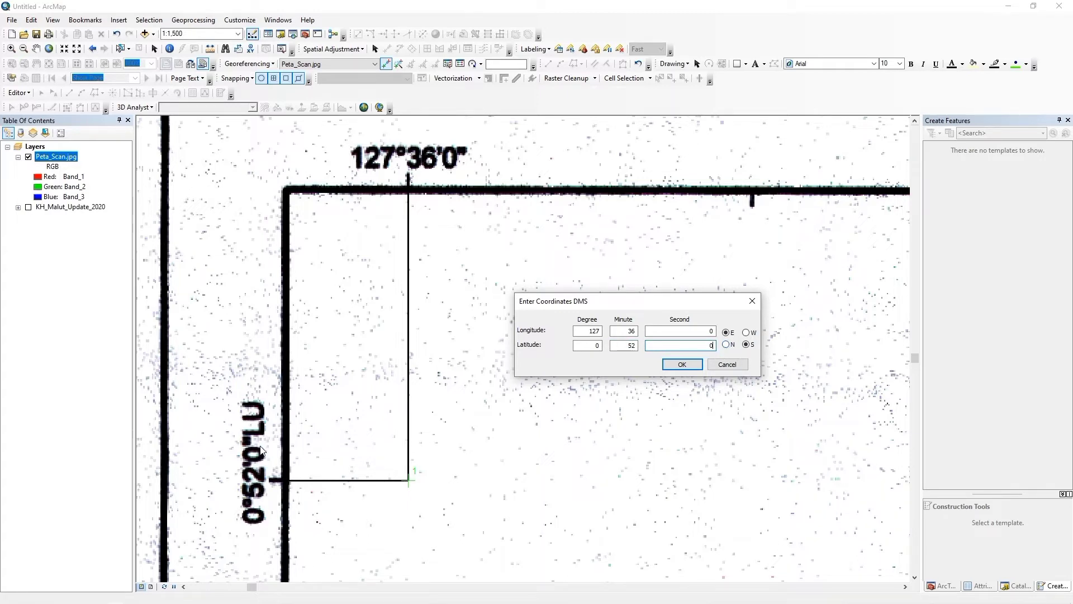
pyautogui.click(727, 345)
pyautogui.click(727, 345)
pyautogui.click(693, 368)
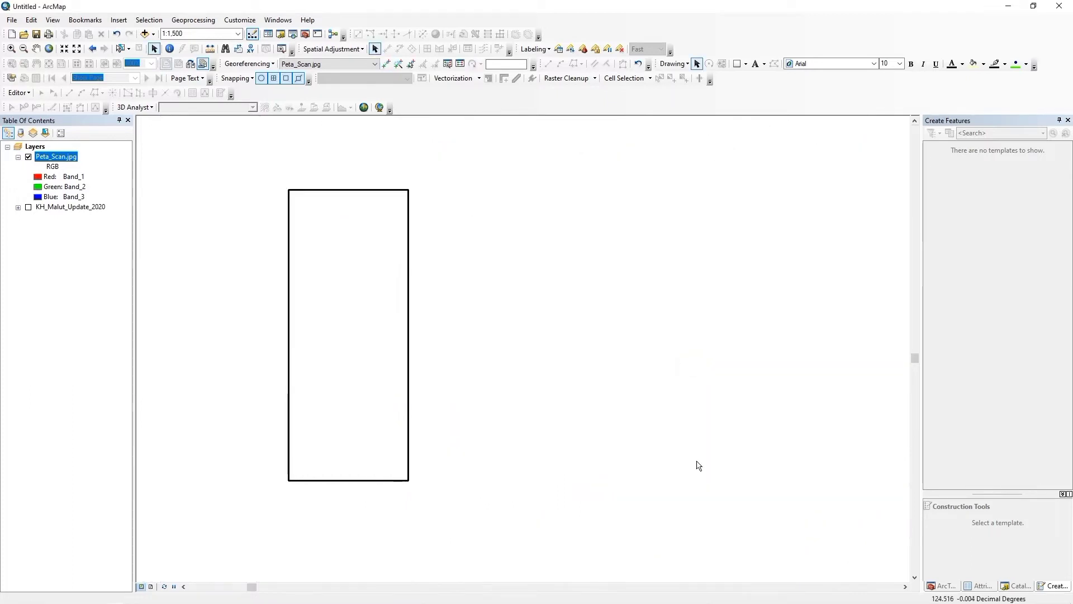
# Delete the first guide rectangle and zoom to the full extent of the Peta_Scan.jpg layer
pyautogui.click(338, 311)
pyautogui.press('Delete')
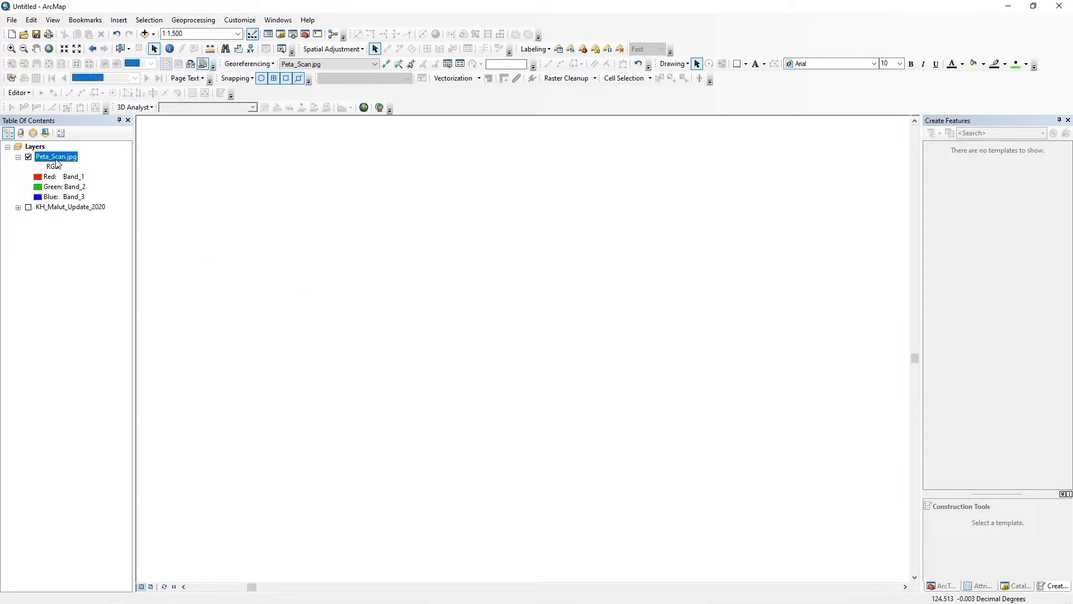
pyautogui.rightClick(54, 162)
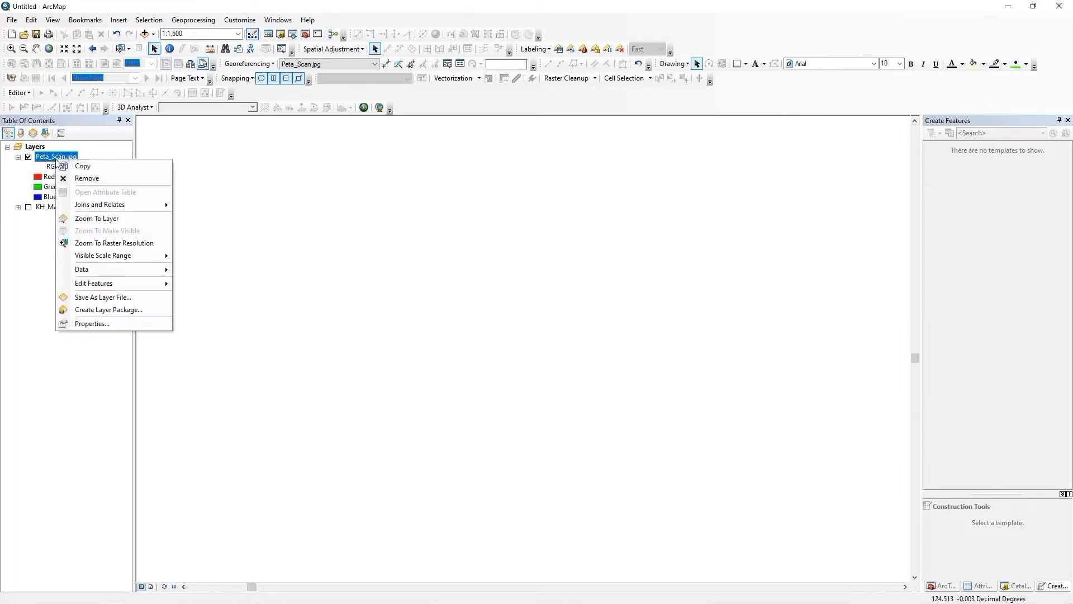
pyautogui.click(101, 220)
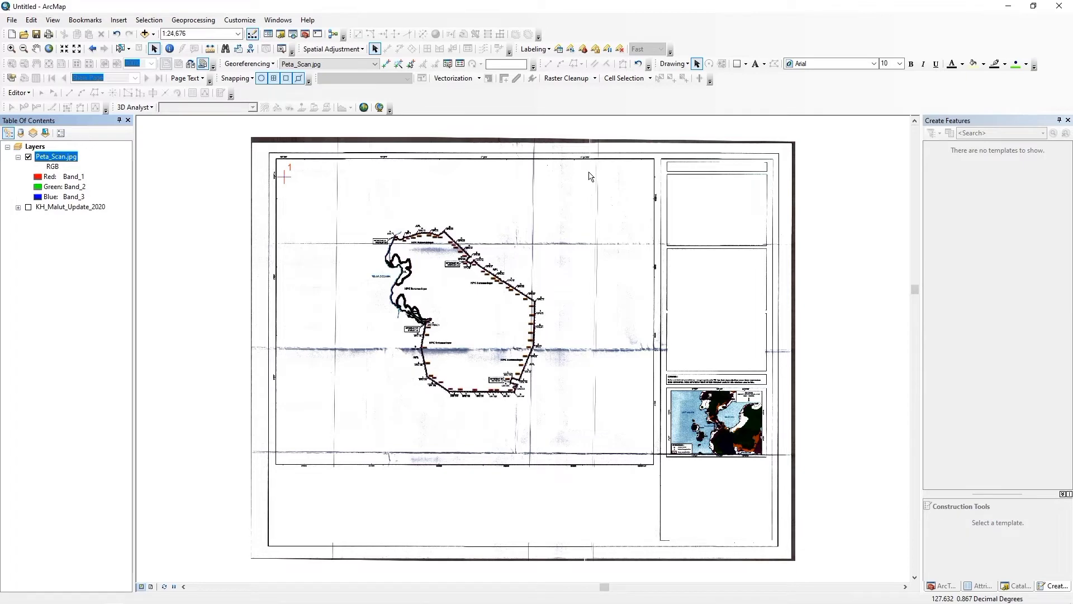
# Draw a guide rectangle from the 127°42'0"BT tick on the map frame's upper edge to the uppermost tick on its right edge
pyautogui.scroll(-5, 589, 172)
pyautogui.moveTo(727, 163); pyautogui.dragTo(606, 380)
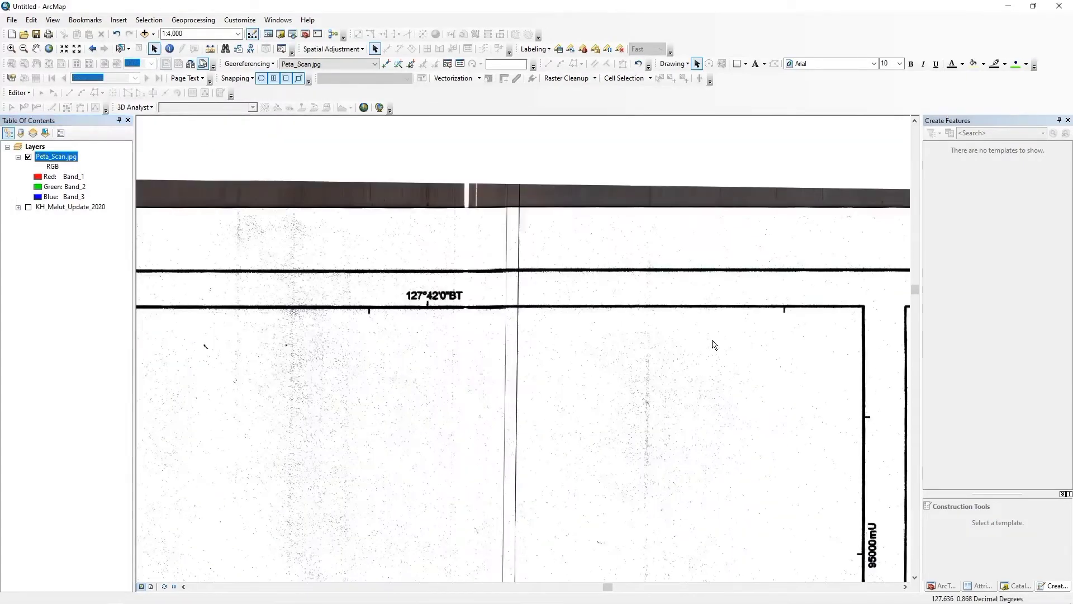
pyautogui.moveTo(714, 344); pyautogui.dragTo(677, 327)
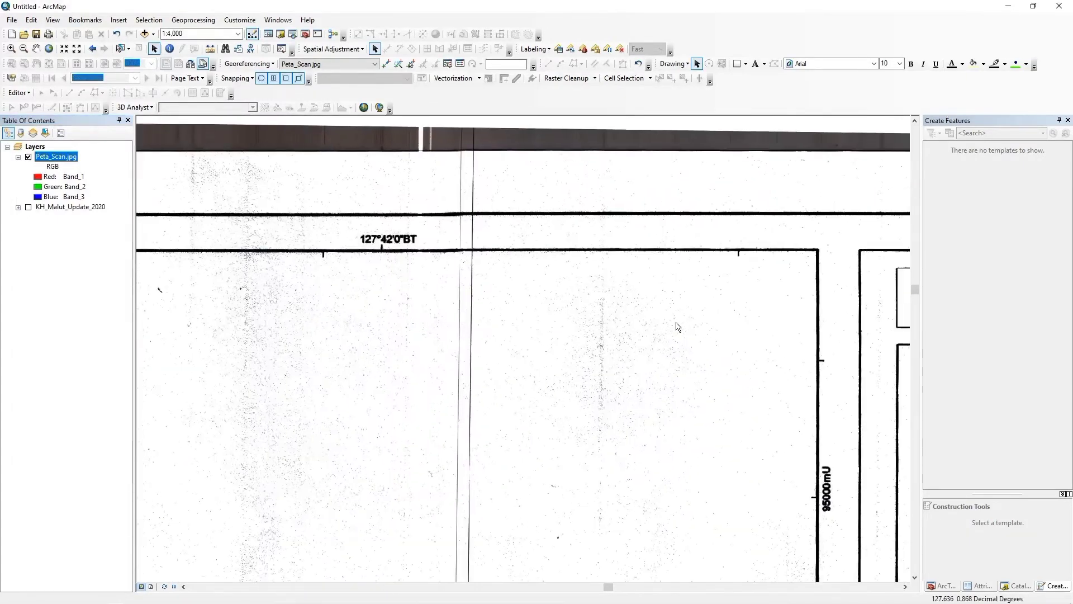
pyautogui.click(737, 63)
pyautogui.moveTo(383, 250); pyautogui.dragTo(820, 360)
# Give the second guide rectangle no fill and a black outline
pyautogui.rightClick(567, 332)
pyautogui.click(601, 527)
pyautogui.click(504, 257)
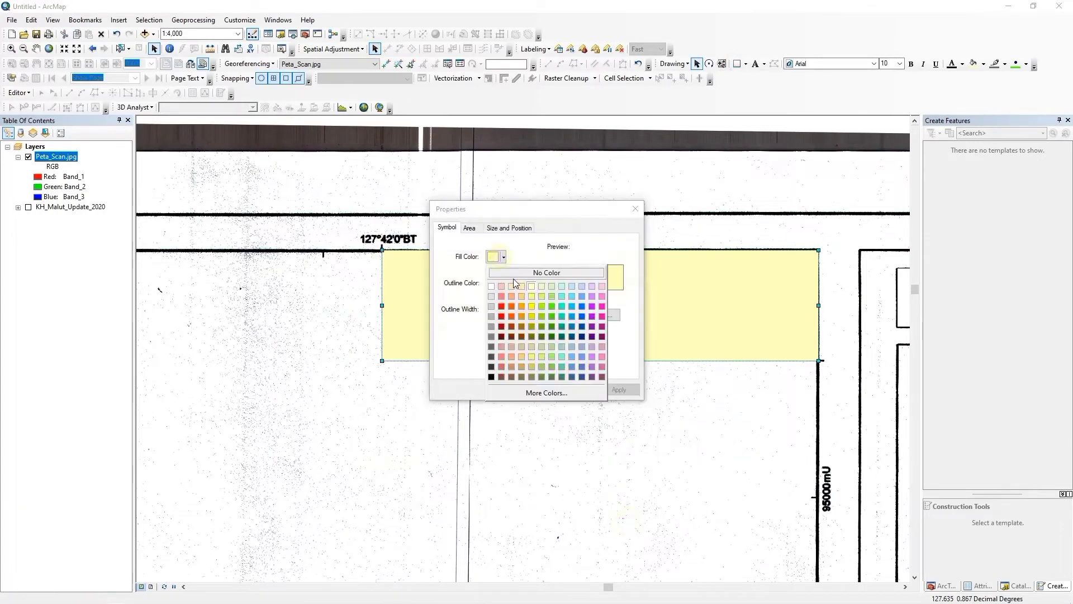
pyautogui.click(546, 273)
pyautogui.click(503, 283)
pyautogui.click(493, 406)
pyautogui.click(528, 390)
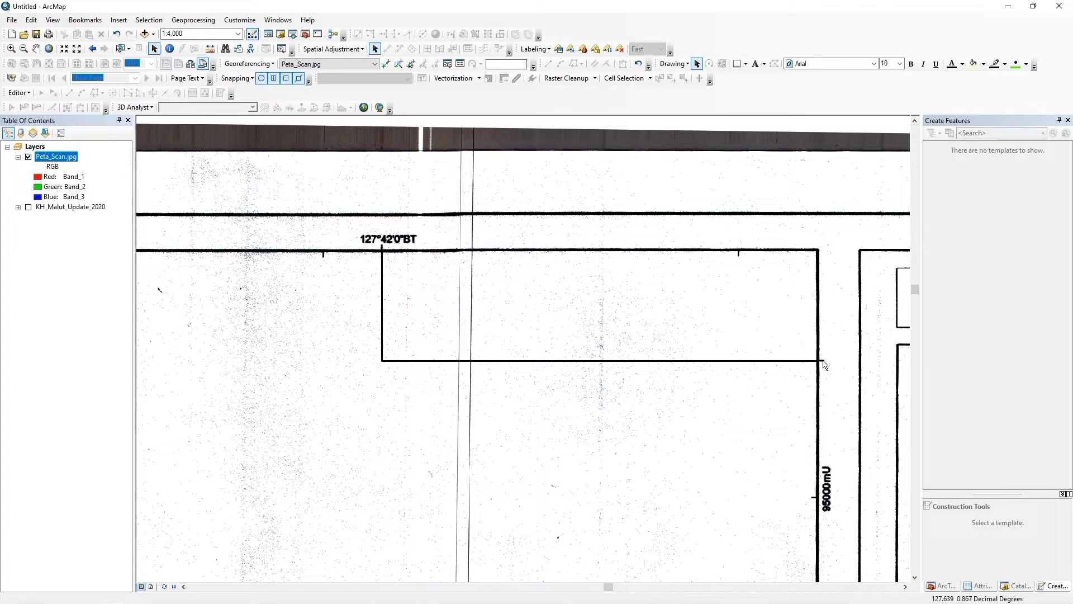
# Check the latitude label beside control point 1 against the level of the second guide rectangle's lower edge
pyautogui.scroll(-5, 848, 393)
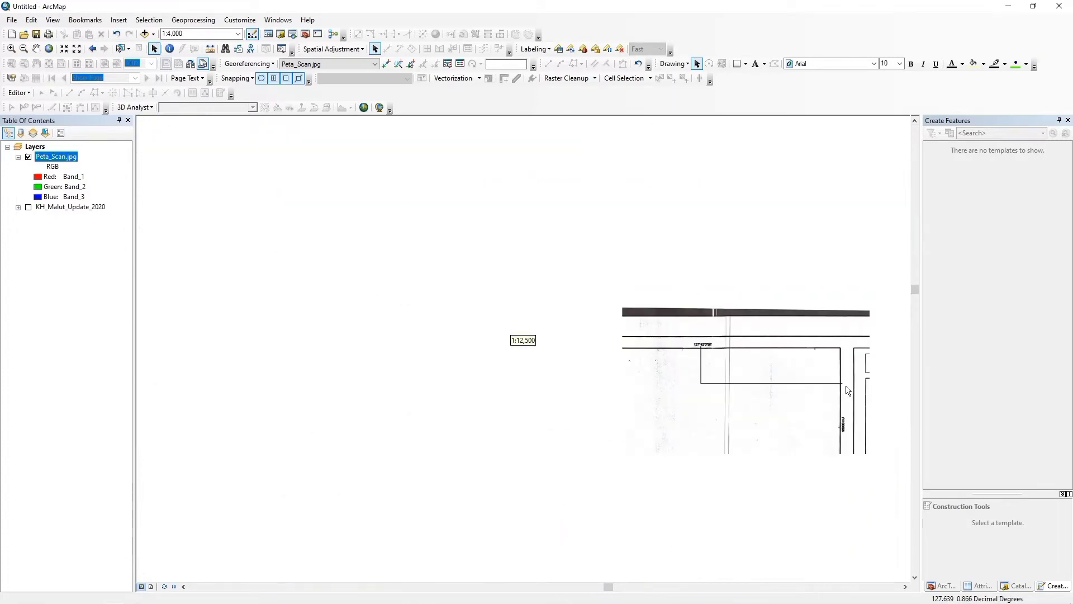
pyautogui.moveTo(522, 408); pyautogui.dragTo(871, 355)
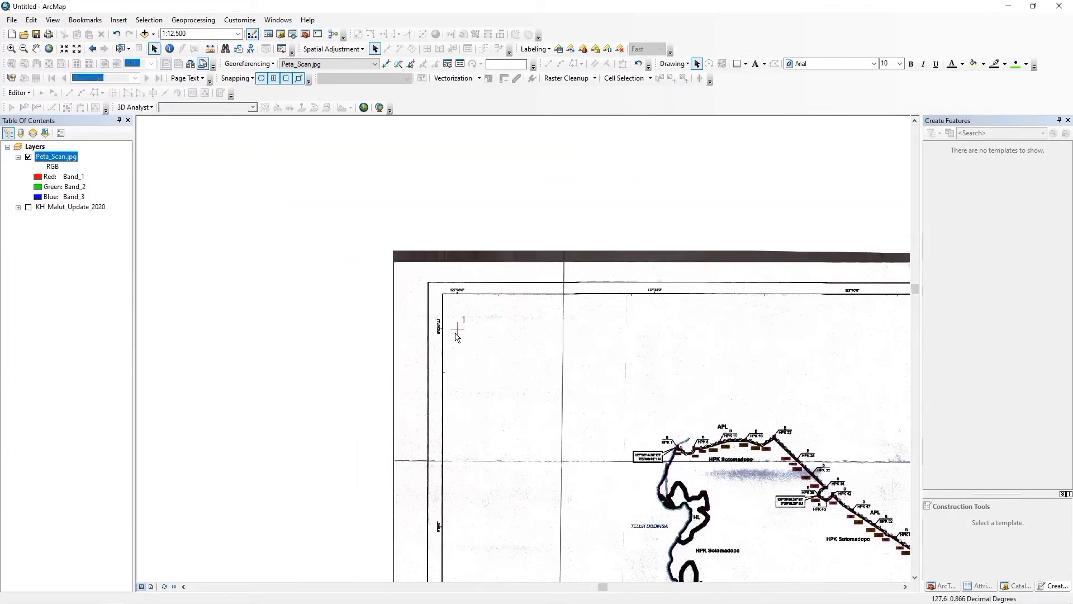
pyautogui.scroll(6, 460, 334)
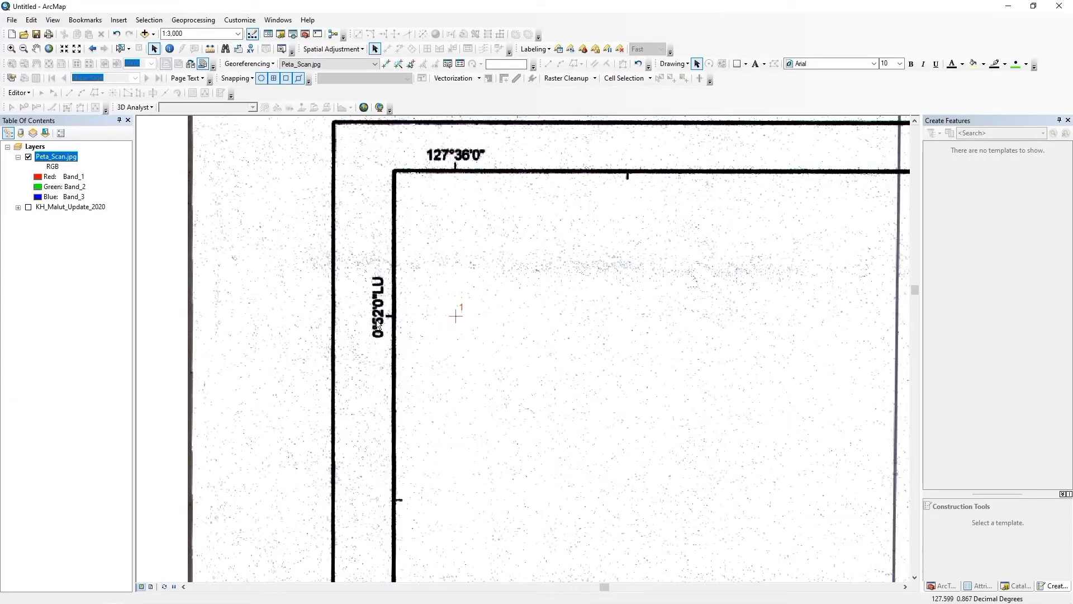
pyautogui.moveTo(798, 307); pyautogui.dragTo(184, 314)
pyautogui.moveTo(810, 312); pyautogui.dragTo(184, 338)
pyautogui.moveTo(810, 346); pyautogui.dragTo(185, 361)
pyautogui.moveTo(782, 374); pyautogui.dragTo(235, 368)
pyautogui.moveTo(782, 363); pyautogui.dragTo(240, 357)
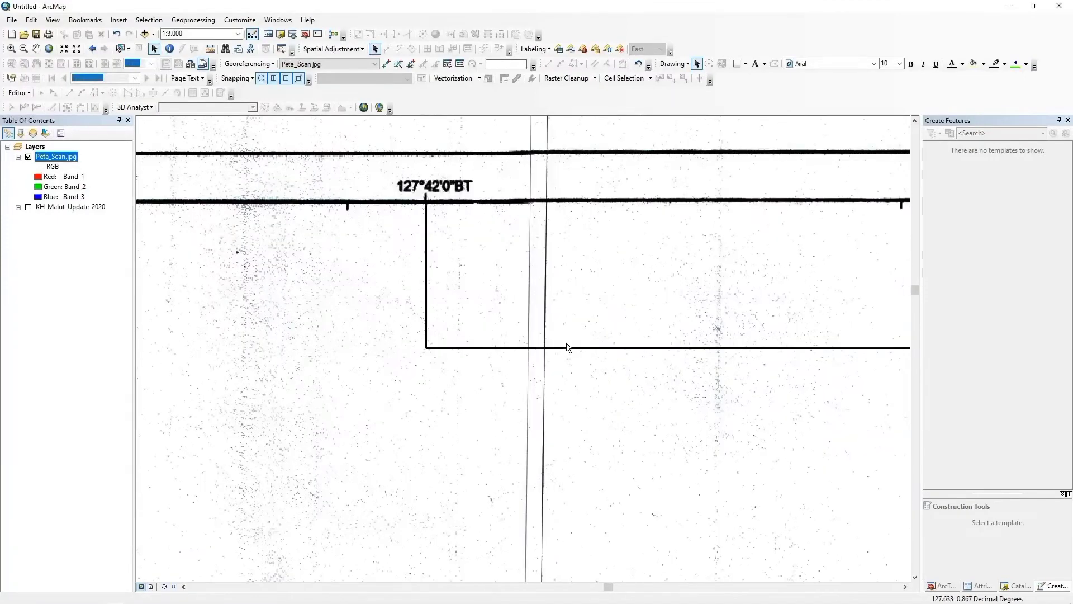
pyautogui.moveTo(567, 346); pyautogui.dragTo(406, 355)
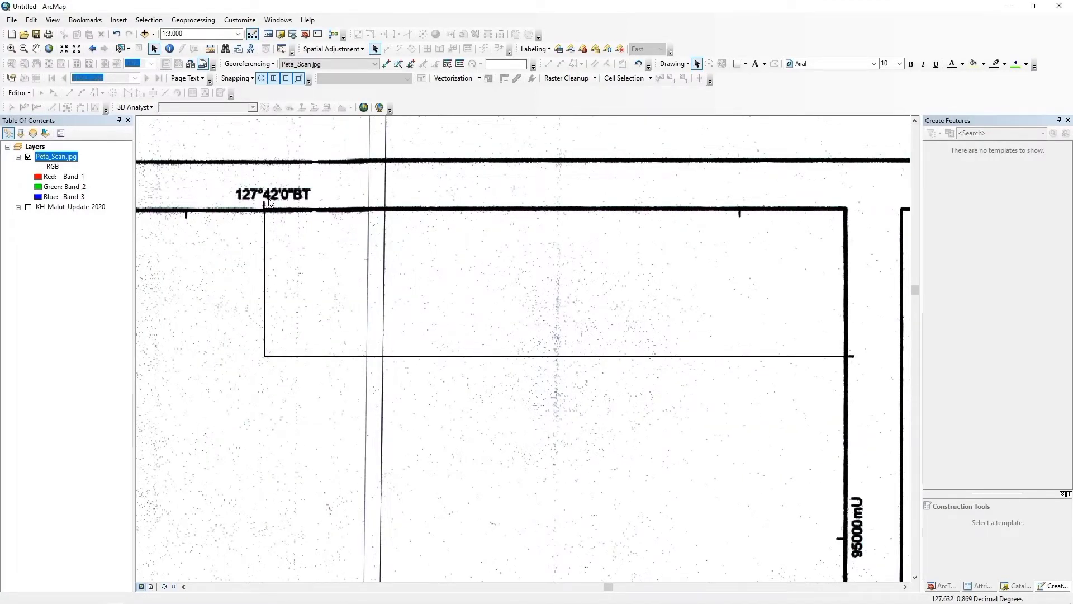
# Place the second control point on the guide rectangle's lower-left corner and open its DMS longitude and latitude entry
pyautogui.click(386, 63)
pyautogui.click(264, 356)
pyautogui.rightClick(264, 357)
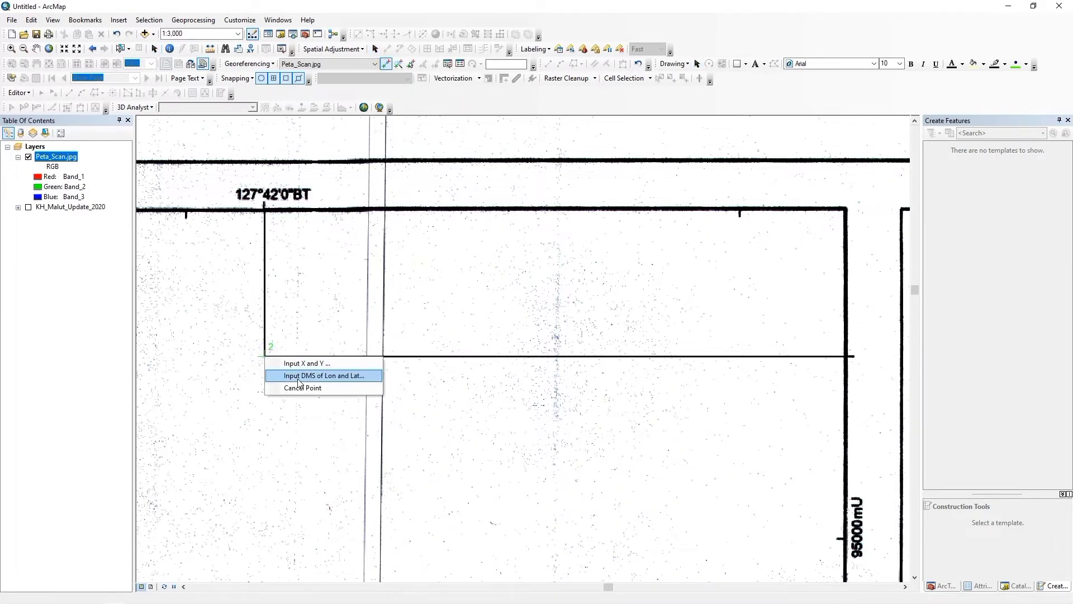
pyautogui.click(313, 374)
pyautogui.moveTo(447, 271); pyautogui.dragTo(453, 352)
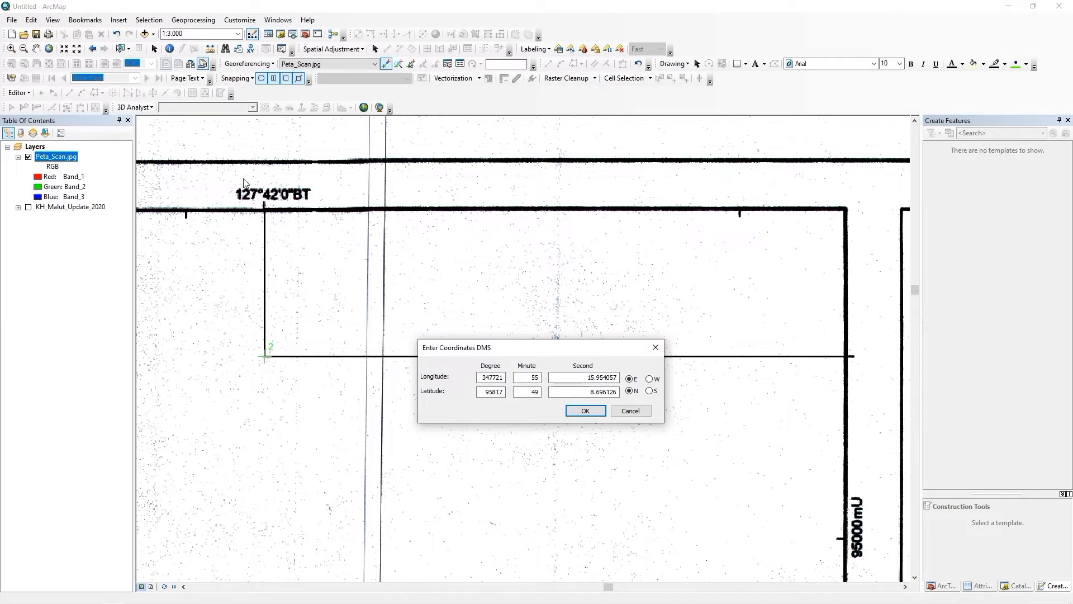
# Set the second control point's longitude to 127°42'0" E
pyautogui.moveTo(479, 377); pyautogui.dragTo(512, 377)
pyautogui.write('127')
pyautogui.doubleClick(530, 377)
pyautogui.write('42')
pyautogui.doubleClick(582, 379)
pyautogui.write('0')
# Set the second control point's latitude to 0°52'0" N and accept the coordinates
pyautogui.doubleClick(480, 392)
pyautogui.write('0')
pyautogui.doubleClick(530, 392)
pyautogui.write('52')
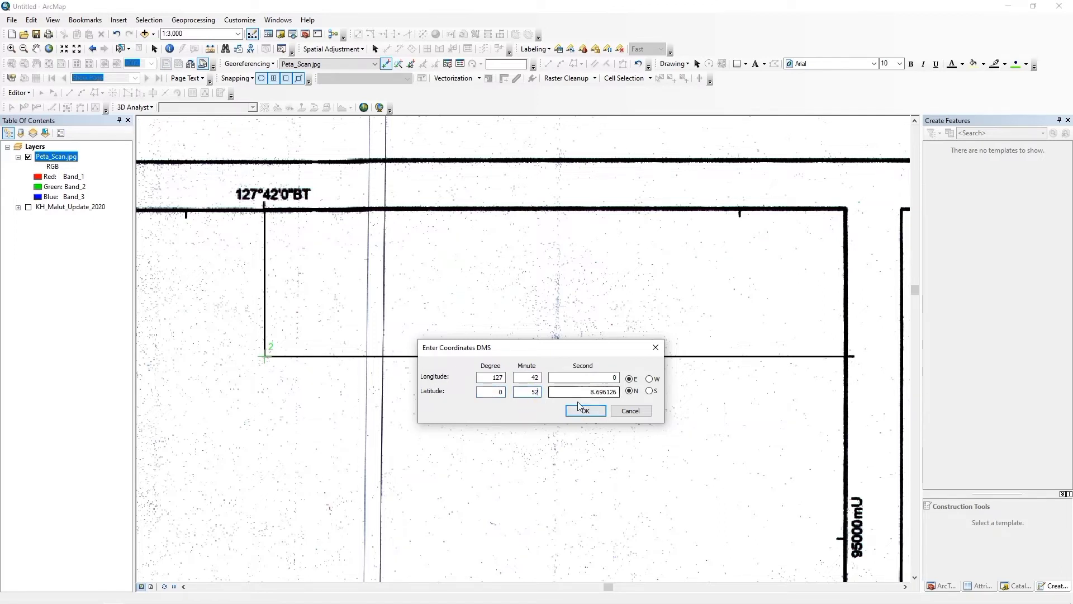
pyautogui.doubleClick(584, 392)
pyautogui.write('0')
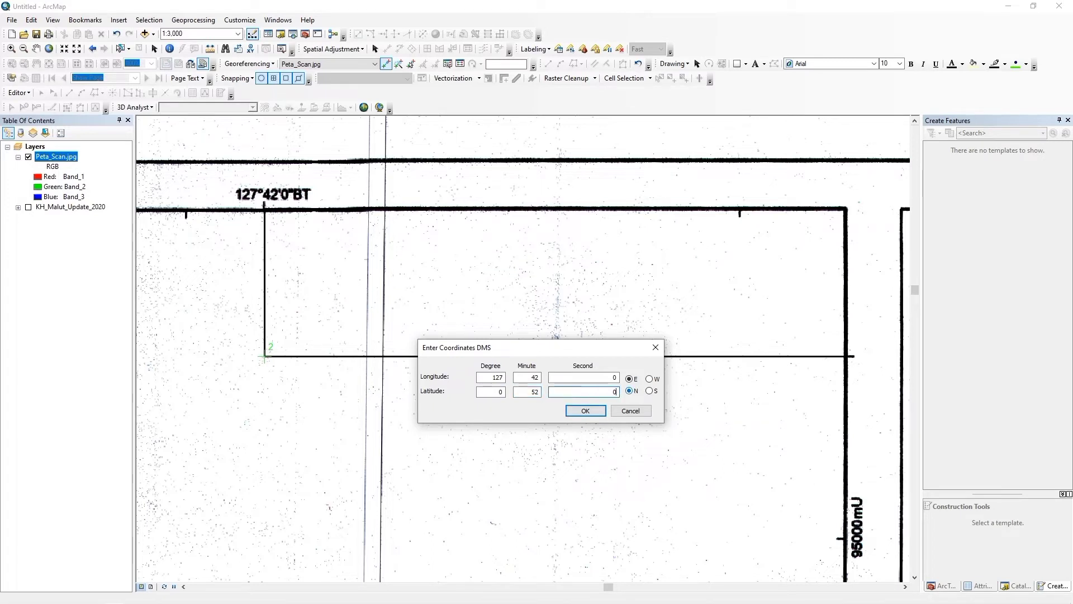
pyautogui.click(586, 411)
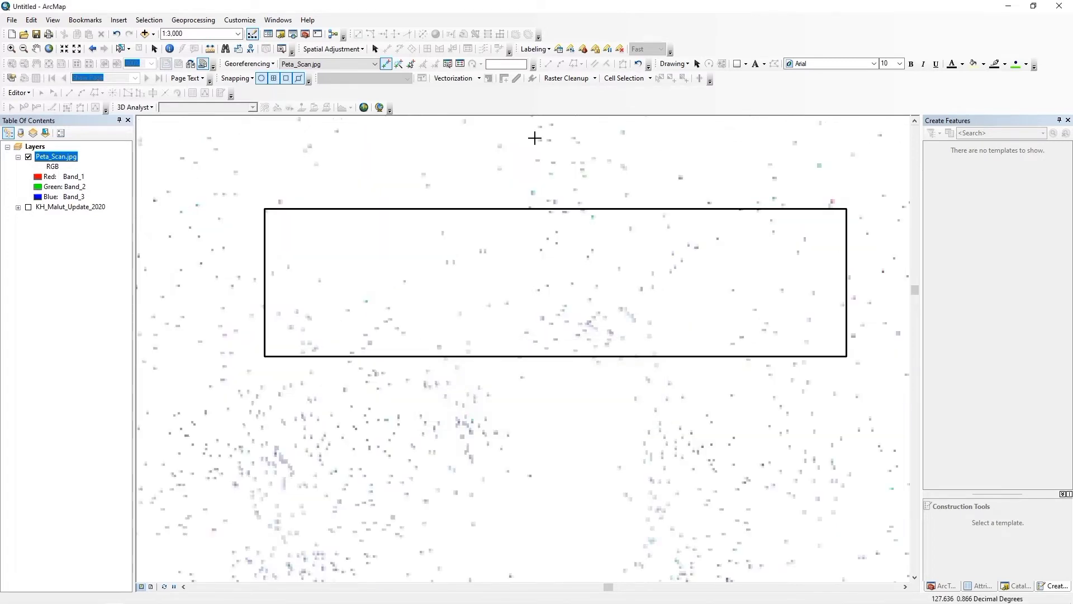
# Delete the second guide rectangle and check the positions of control points 1 and 2 on the scanned map
pyautogui.click(575, 316)
pyautogui.click(575, 364)
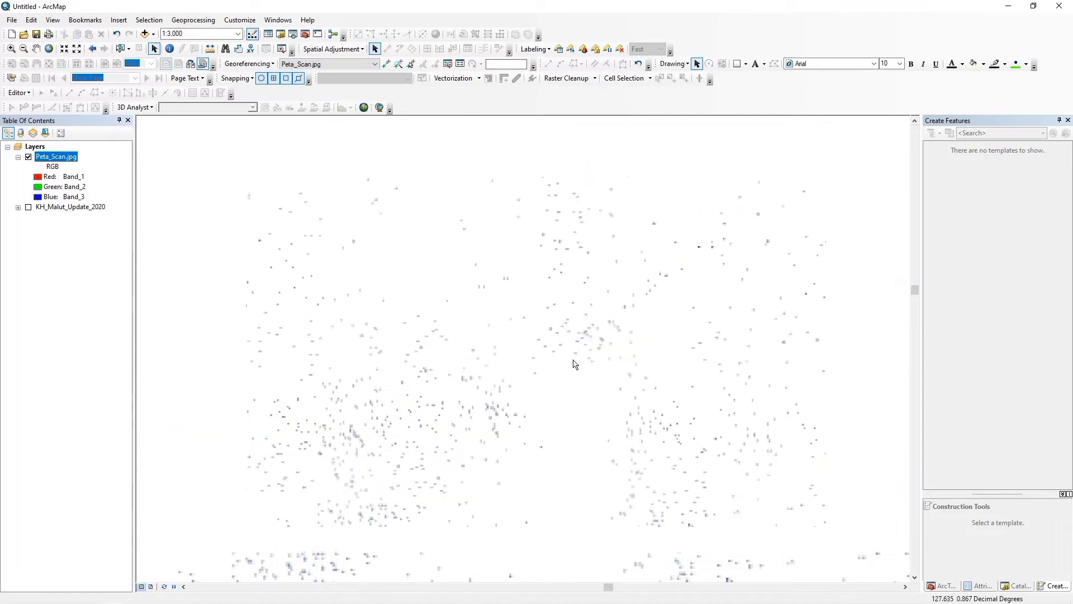
pyautogui.scroll(-5, 578, 367)
pyautogui.moveTo(596, 342); pyautogui.dragTo(508, 300)
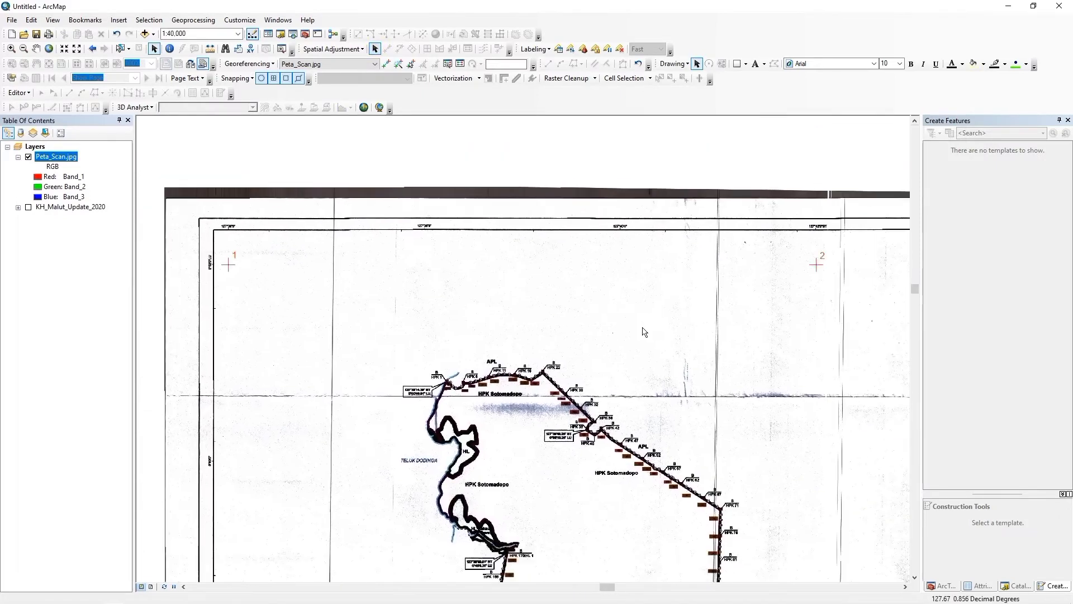
pyautogui.moveTo(753, 332); pyautogui.dragTo(707, 331)
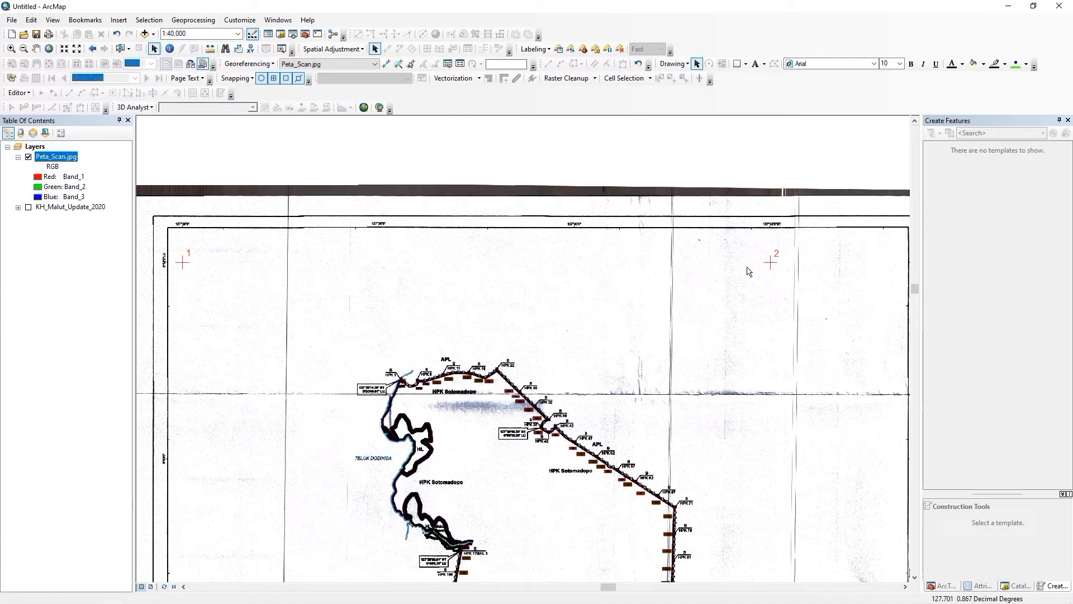
# Draw a guide rectangle from the map frame's lower-edge tick between 355000 and 357500 mT to the right edge's tick above 87500
pyautogui.moveTo(782, 510); pyautogui.dragTo(725, 395)
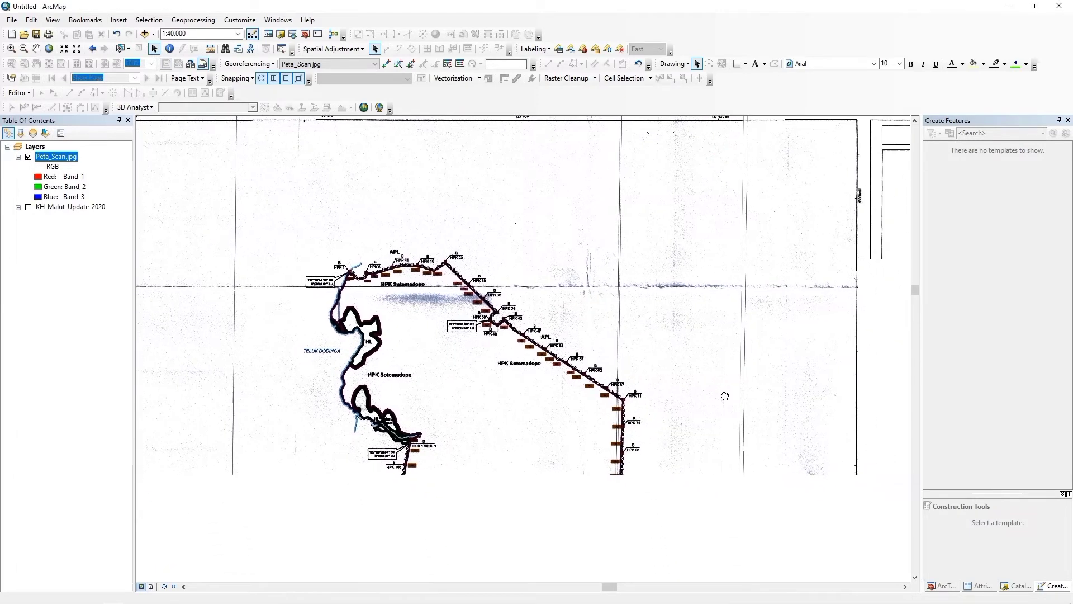
pyautogui.moveTo(767, 538); pyautogui.dragTo(728, 244)
pyautogui.scroll(4, 766, 431)
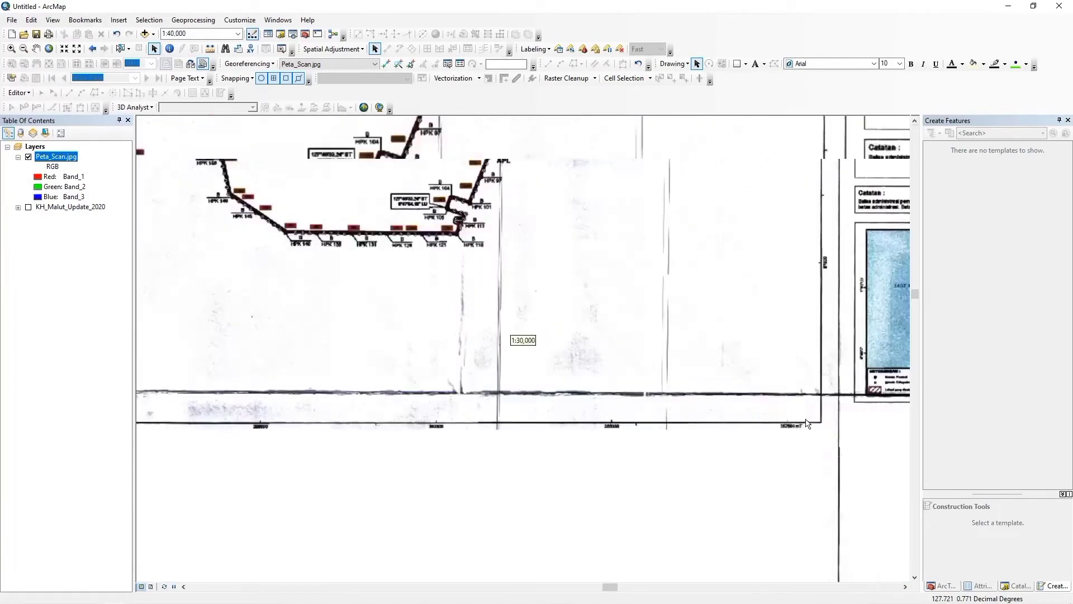
pyautogui.scroll(-2, 658, 374)
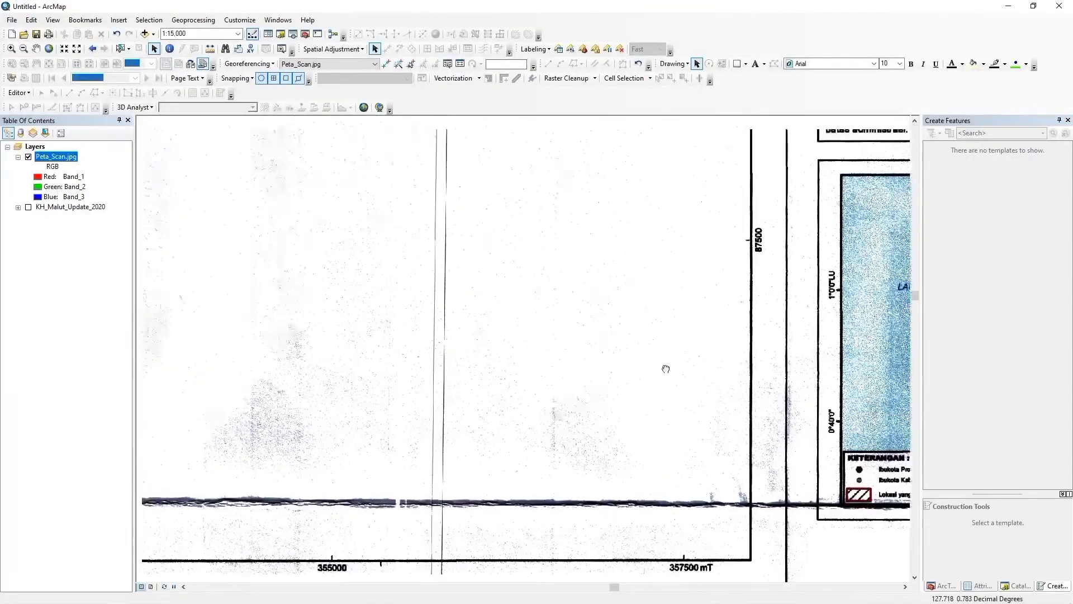
pyautogui.click(737, 64)
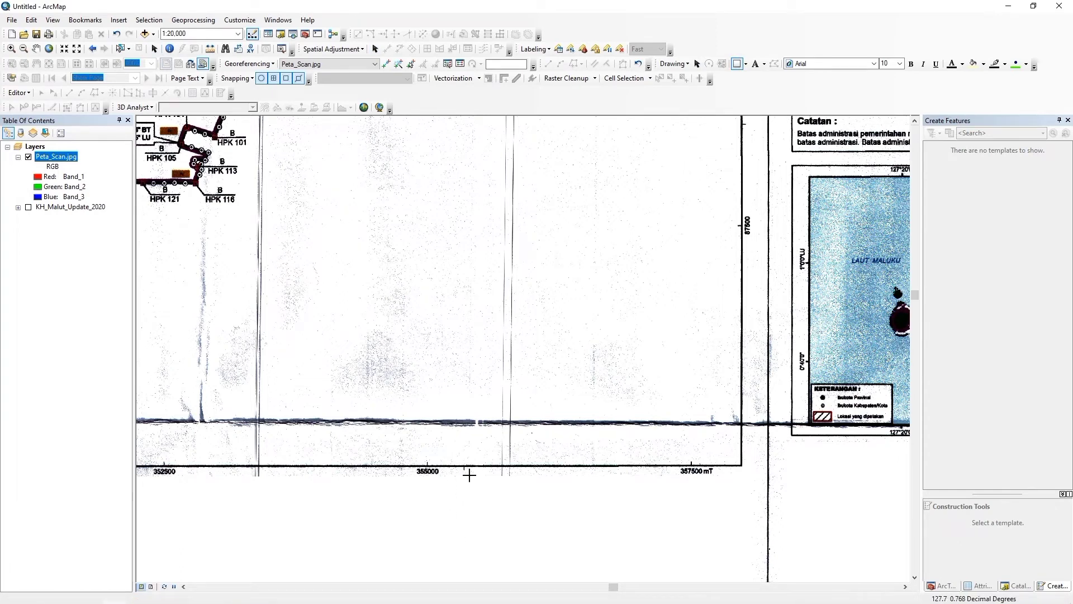
pyautogui.moveTo(463, 464); pyautogui.dragTo(742, 124)
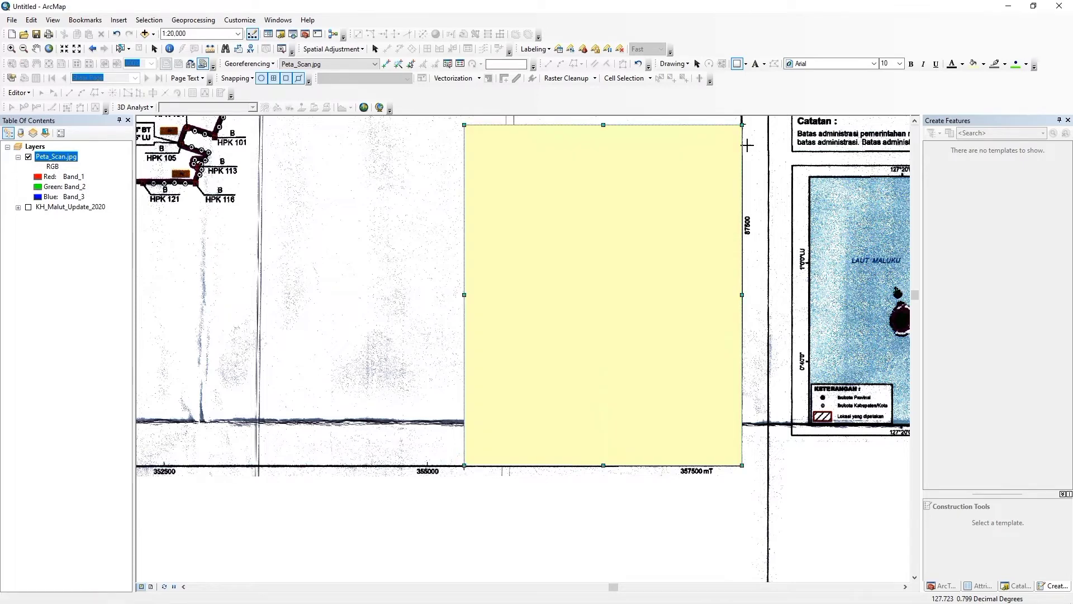
# Remove the third guide rectangle's fill and give it a black outline
pyautogui.rightClick(572, 304)
pyautogui.click(612, 495)
pyautogui.click(496, 253)
pyautogui.click(546, 273)
pyautogui.click(494, 282)
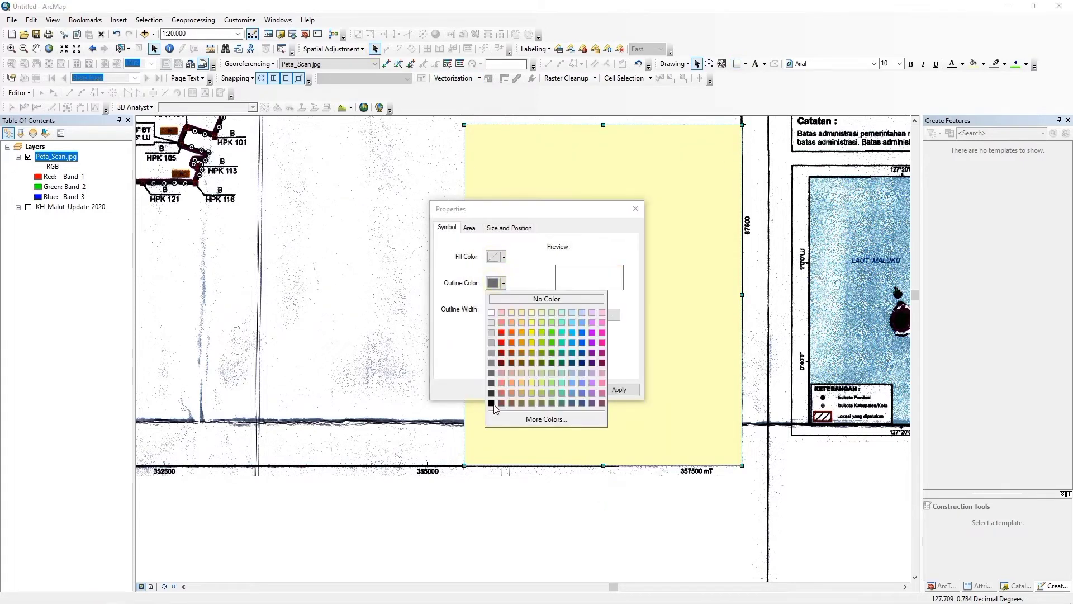
pyautogui.click(497, 402)
pyautogui.click(530, 388)
pyautogui.moveTo(655, 169); pyautogui.dragTo(604, 285)
pyautogui.click(603, 282)
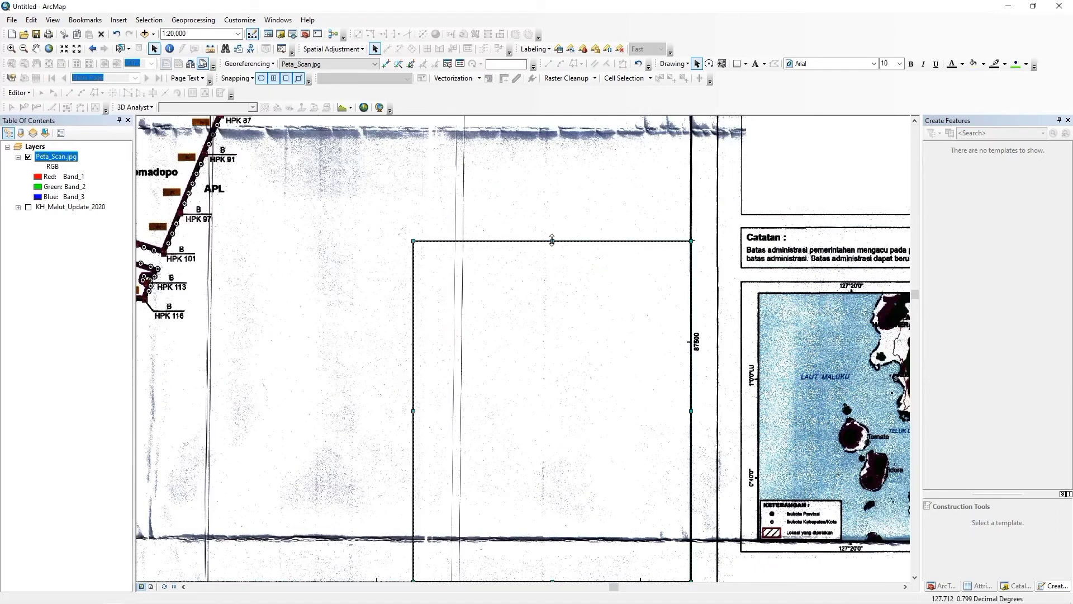
pyautogui.moveTo(552, 241); pyautogui.dragTo(552, 241)
pyautogui.click(587, 209)
pyautogui.moveTo(615, 419); pyautogui.dragTo(641, 357)
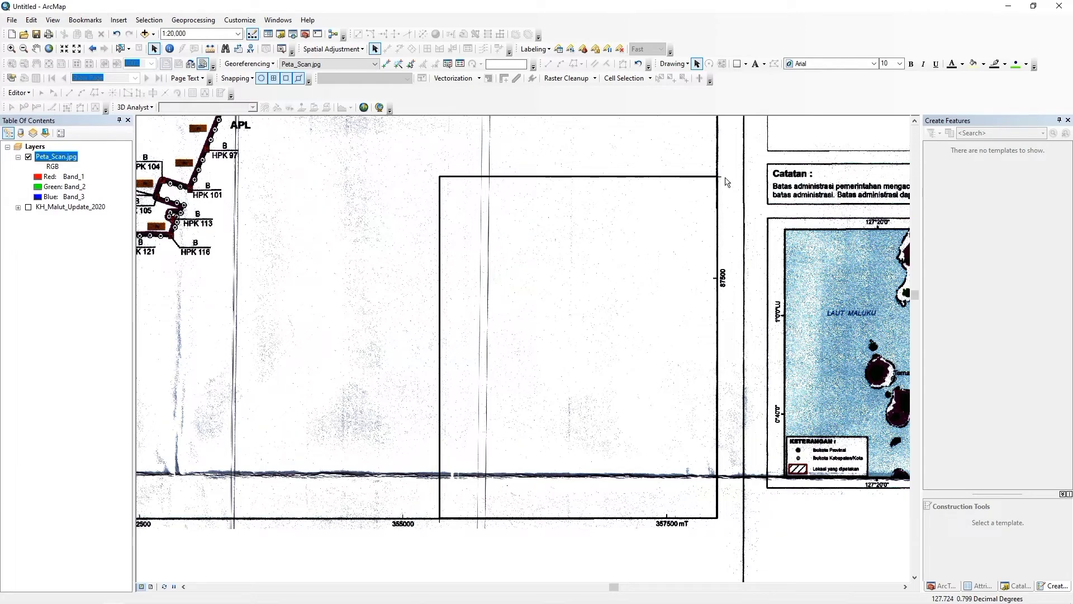
# Examine the latitude label on the map frame's western edge level with the guide rectangle's upper side
pyautogui.moveTo(279, 279); pyautogui.dragTo(678, 278)
pyautogui.moveTo(519, 315); pyautogui.dragTo(1005, 350)
pyautogui.moveTo(339, 316); pyautogui.dragTo(754, 314)
pyautogui.moveTo(539, 219); pyautogui.dragTo(421, 255)
pyautogui.scroll(2, 418, 255)
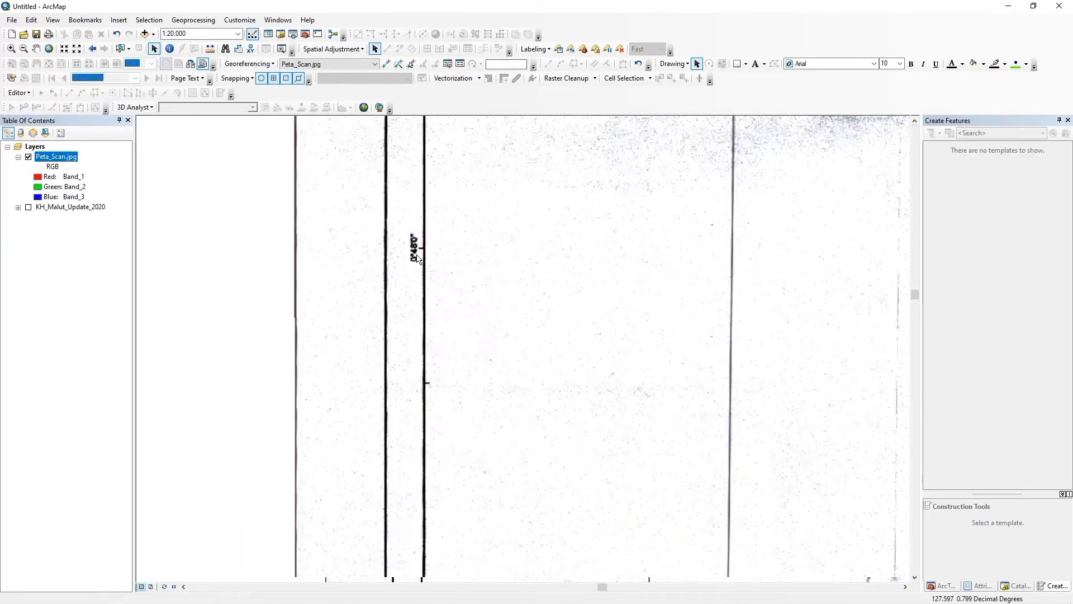
pyautogui.scroll(-4, 290, 287)
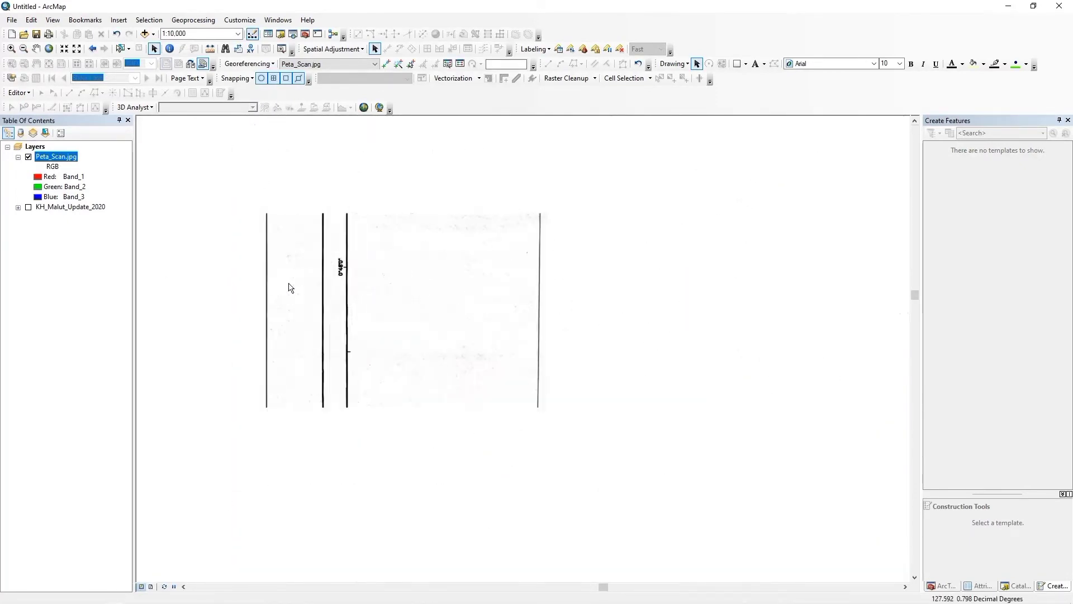
# Examine the longitude label on the map frame's northern edge in line with the guide rectangle's western side
pyautogui.moveTo(808, 257); pyautogui.dragTo(482, 336)
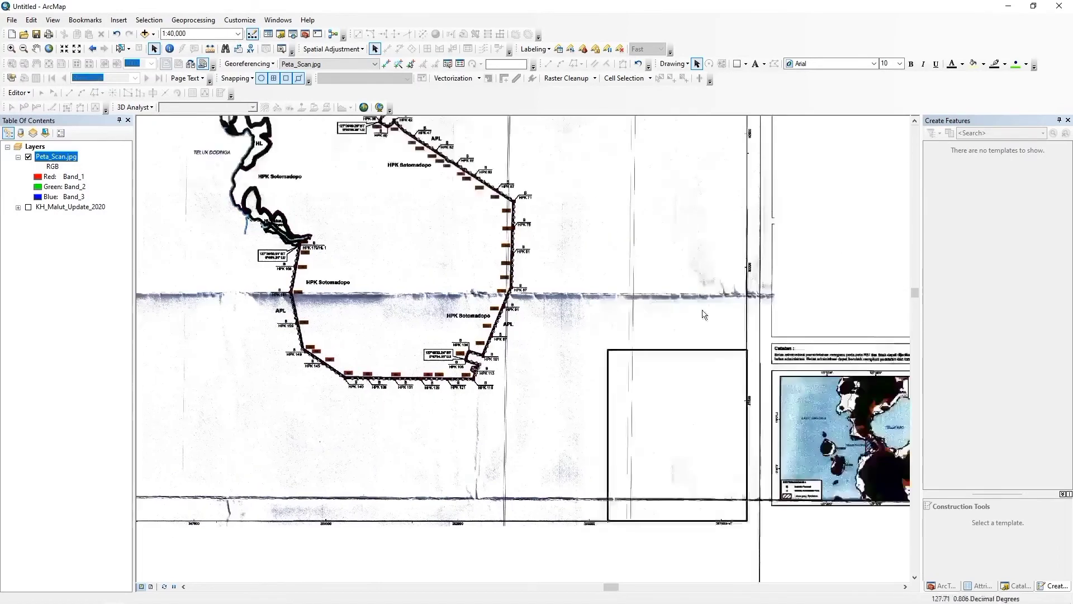
pyautogui.moveTo(693, 312); pyautogui.dragTo(600, 274)
pyautogui.scroll(2, 538, 467)
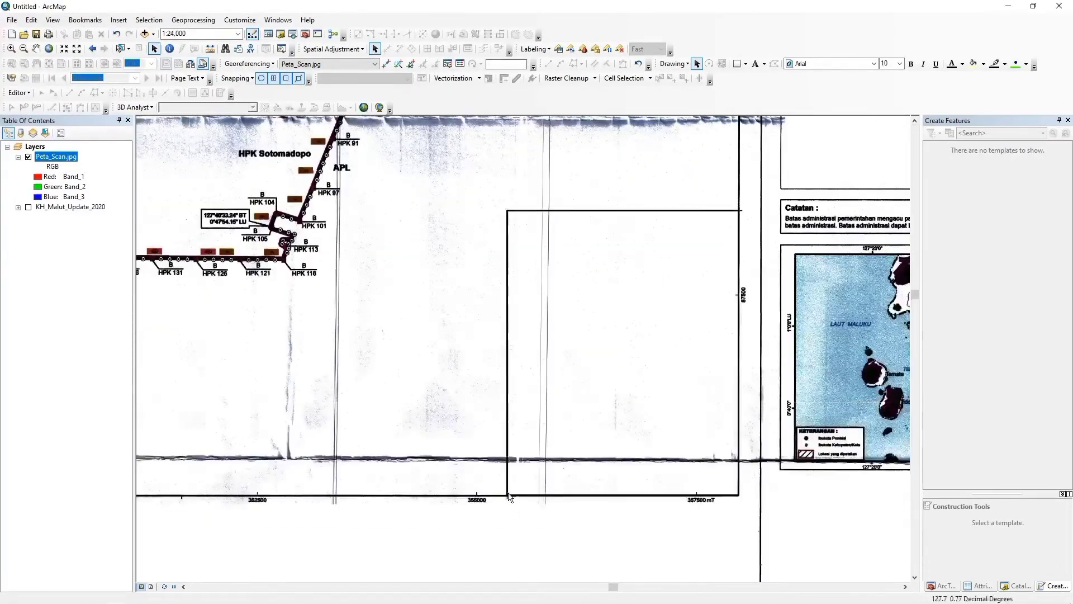
pyautogui.moveTo(593, 139); pyautogui.dragTo(603, 465)
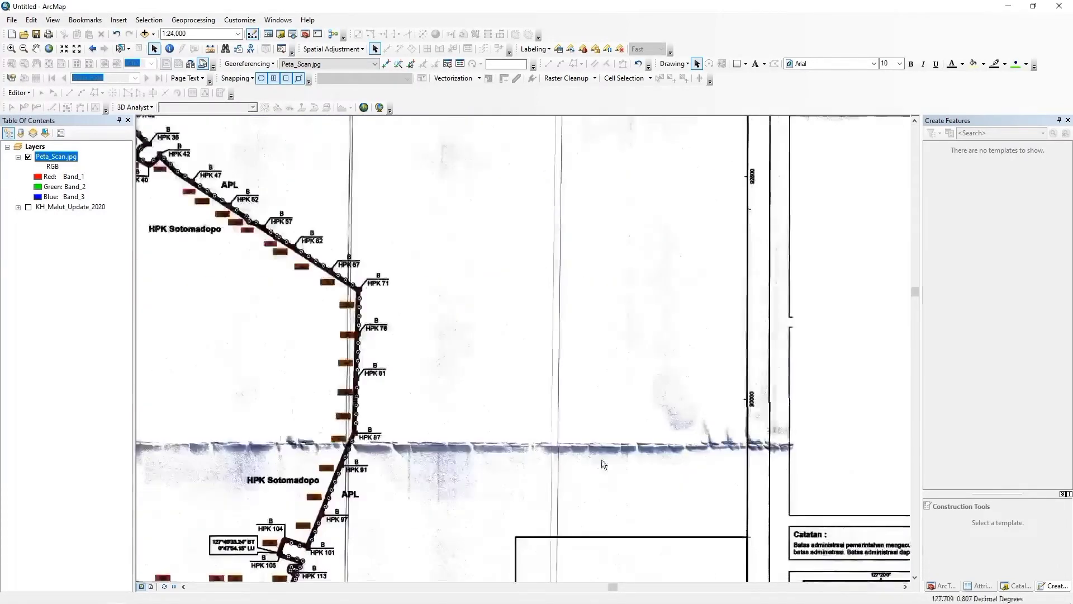
pyautogui.scroll(-1, 598, 446)
pyautogui.moveTo(581, 148); pyautogui.dragTo(604, 476)
pyautogui.scroll(3, 584, 444)
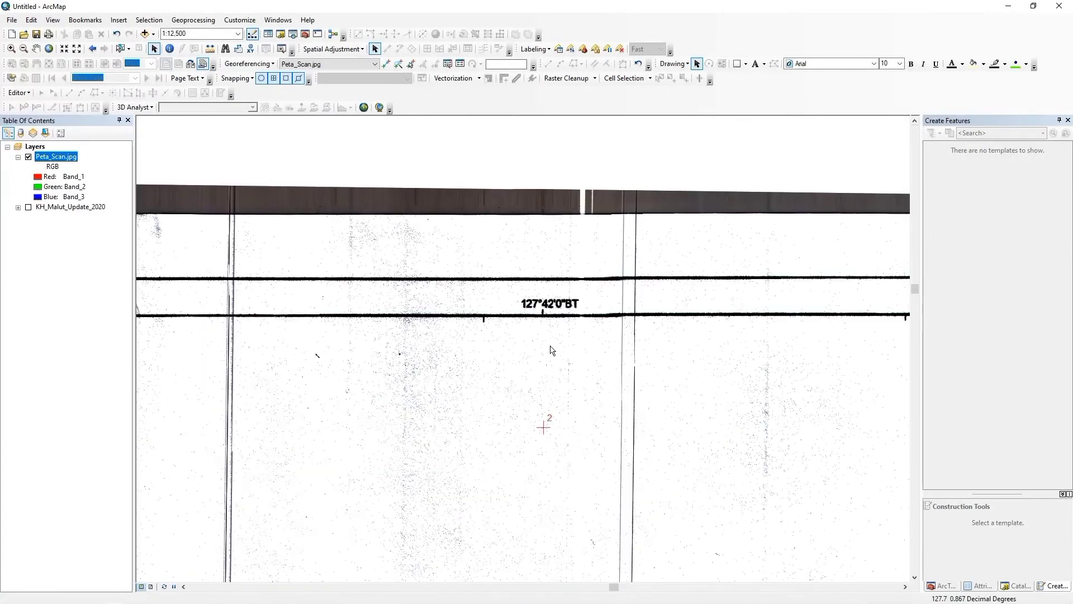
pyautogui.scroll(-3, 540, 431)
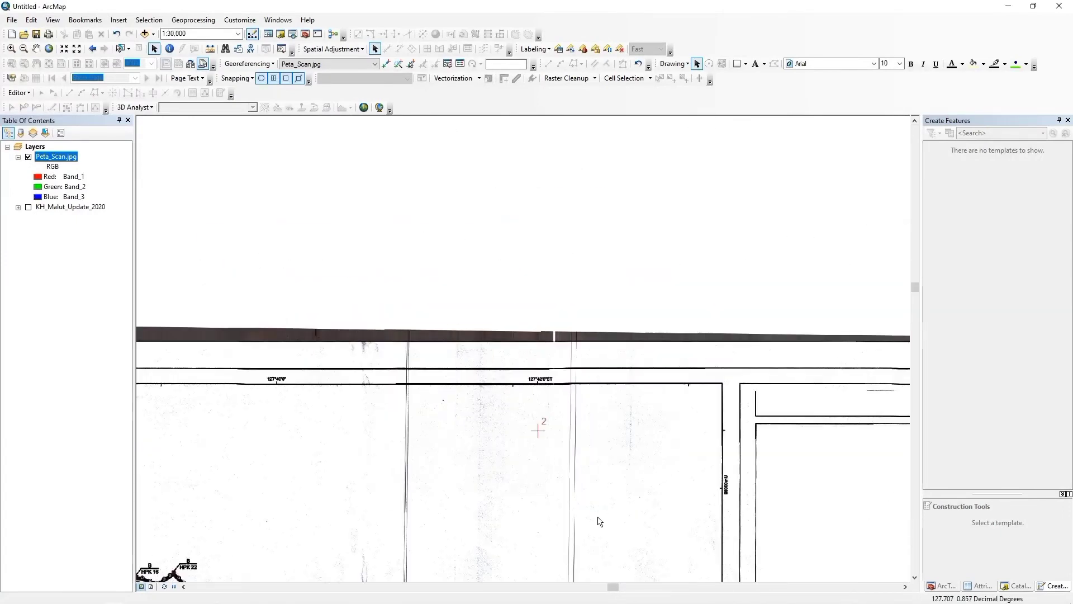
pyautogui.moveTo(598, 521); pyautogui.dragTo(609, 210)
pyautogui.moveTo(636, 481); pyautogui.dragTo(660, 288)
pyautogui.moveTo(666, 450); pyautogui.dragTo(641, 194)
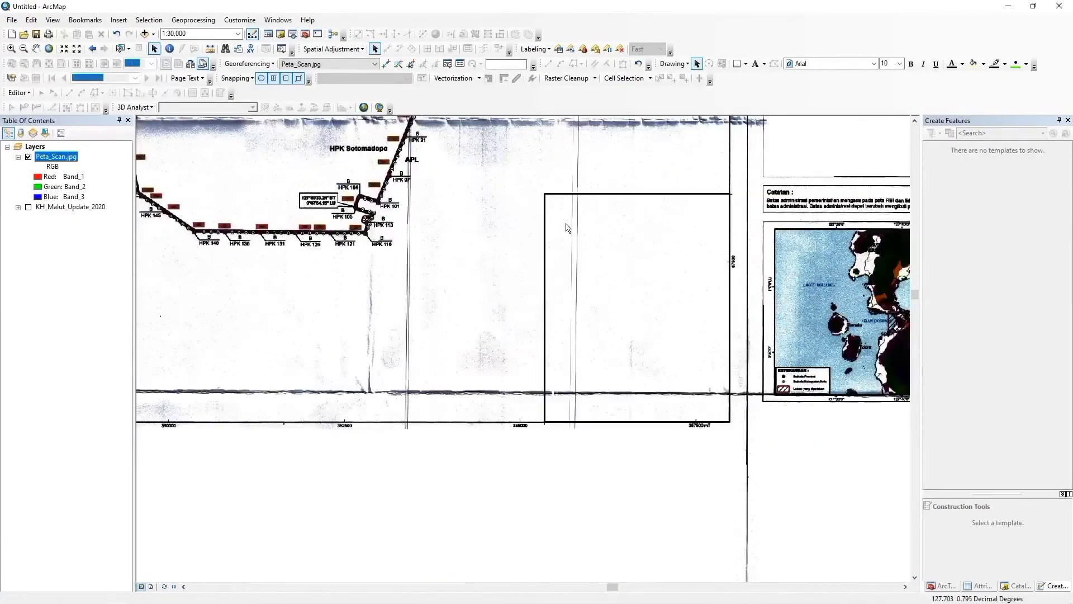
# Place control point 3 on the guide rectangle's north-west corner and open its DMS coordinate entry
pyautogui.scroll(5, 555, 196)
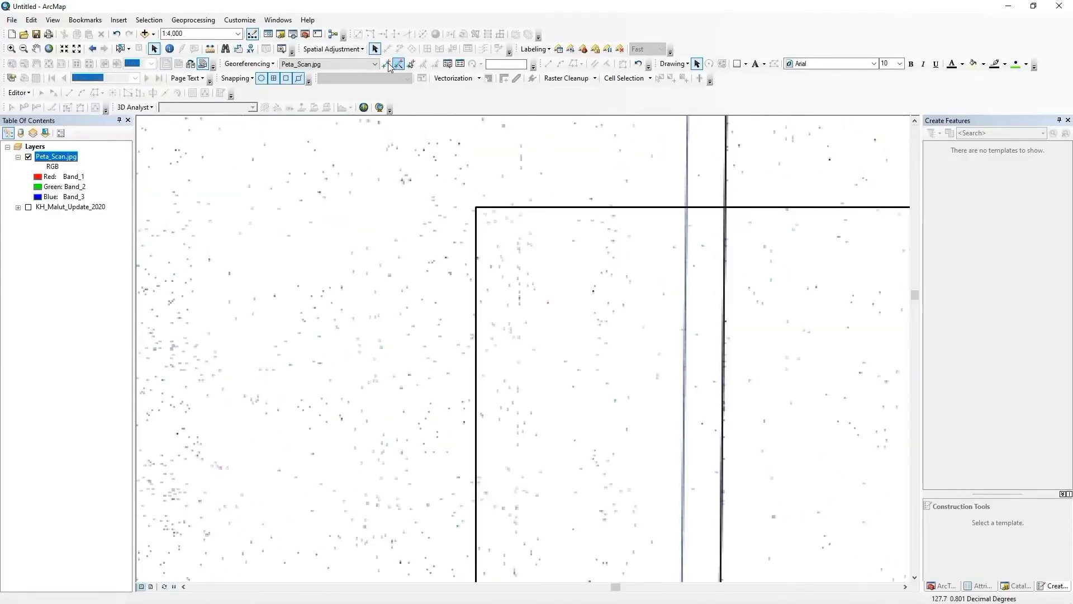
pyautogui.click(385, 63)
pyautogui.click(474, 206)
pyautogui.rightClick(474, 206)
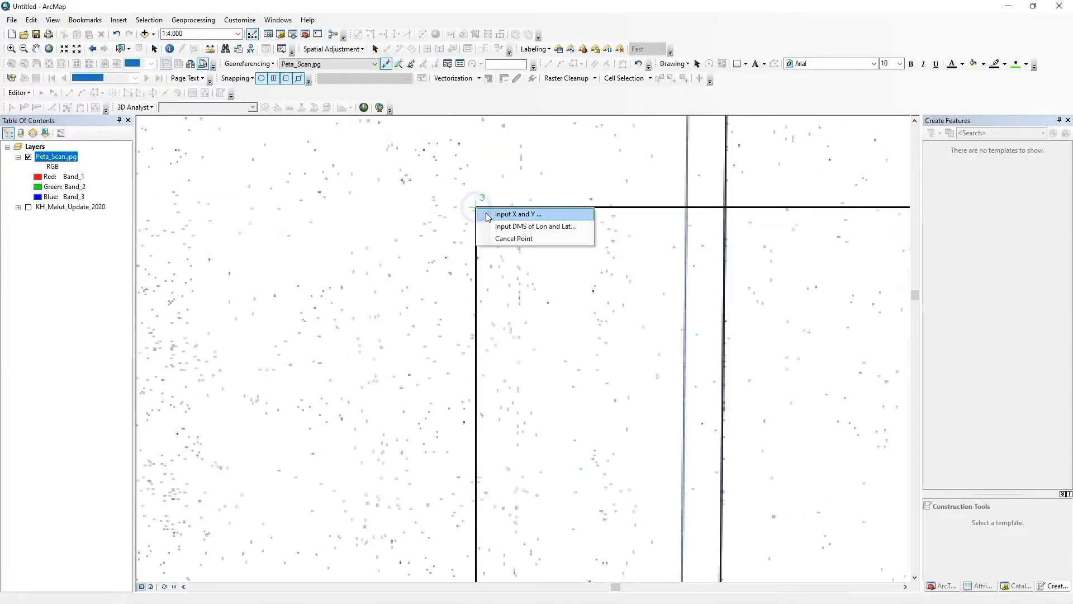
pyautogui.click(514, 225)
pyautogui.moveTo(559, 270); pyautogui.dragTo(758, 315)
# Set the third control point's longitude to 127°42'0" E
pyautogui.doubleClick(683, 346)
pyautogui.write('127')
pyautogui.doubleClick(720, 346)
pyautogui.write('42')
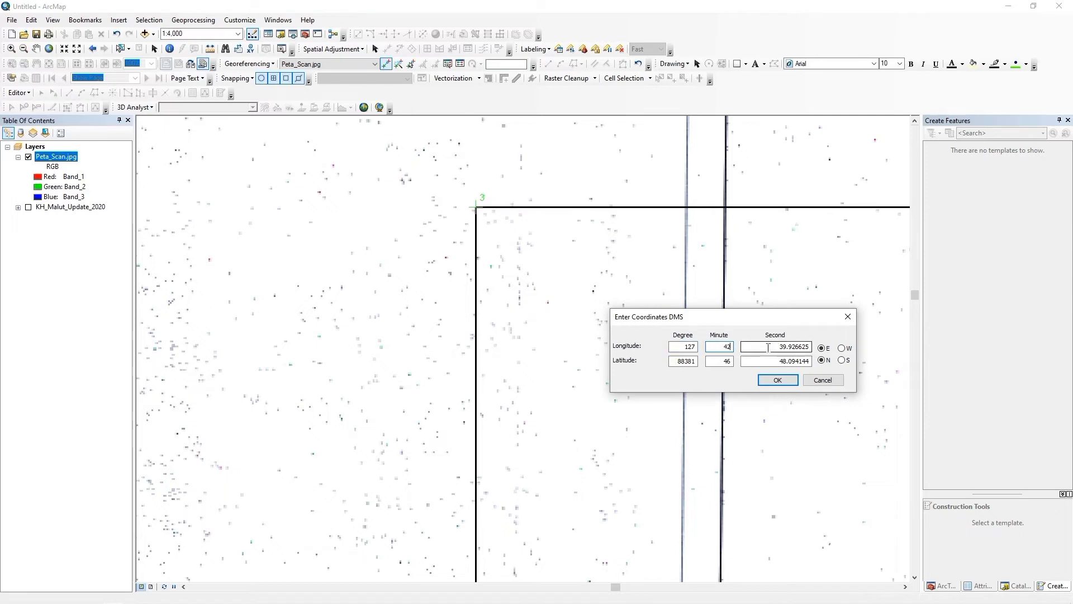
pyautogui.doubleClick(774, 347)
pyautogui.write('0')
# Set the third control point's latitude to 0°48'0" N and accept the coordinates
pyautogui.doubleClick(683, 361)
pyautogui.write('0')
pyautogui.doubleClick(724, 362)
pyautogui.write('48')
pyautogui.doubleClick(778, 361)
pyautogui.write('0')
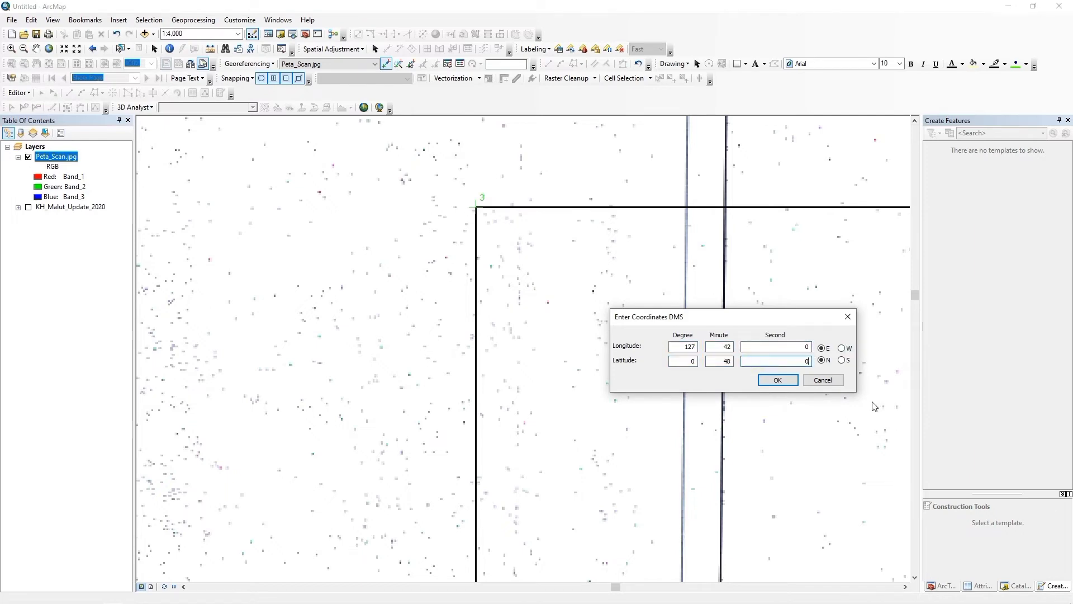
pyautogui.click(783, 384)
# Delete the third guide rectangle and inspect the 0°48'0" tick on the map frame's western edge
pyautogui.scroll(-5, 553, 294)
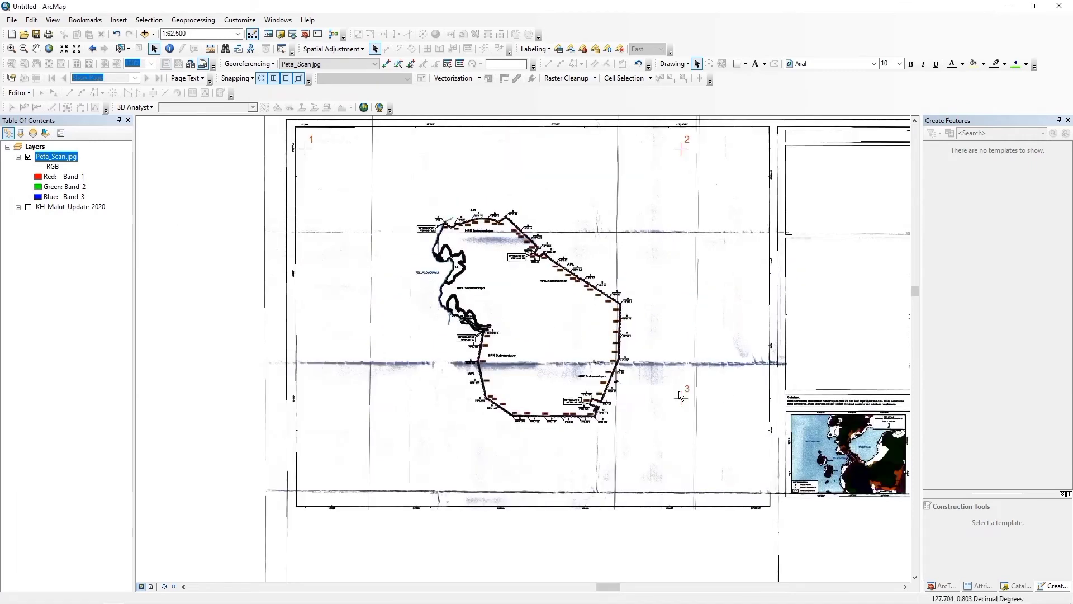
pyautogui.scroll(5, 405, 370)
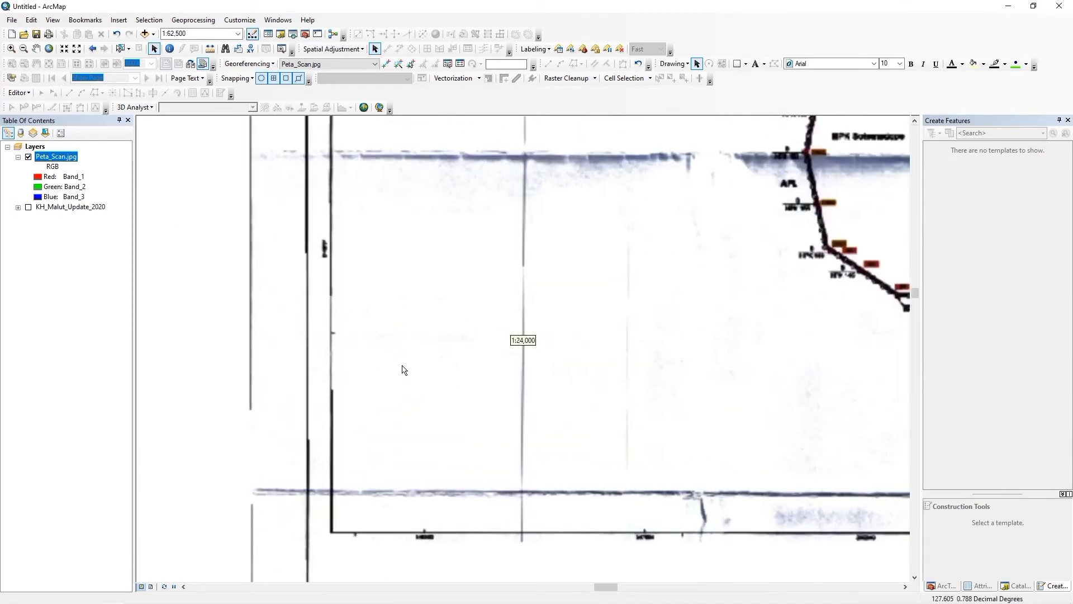
pyautogui.scroll(3, 424, 335)
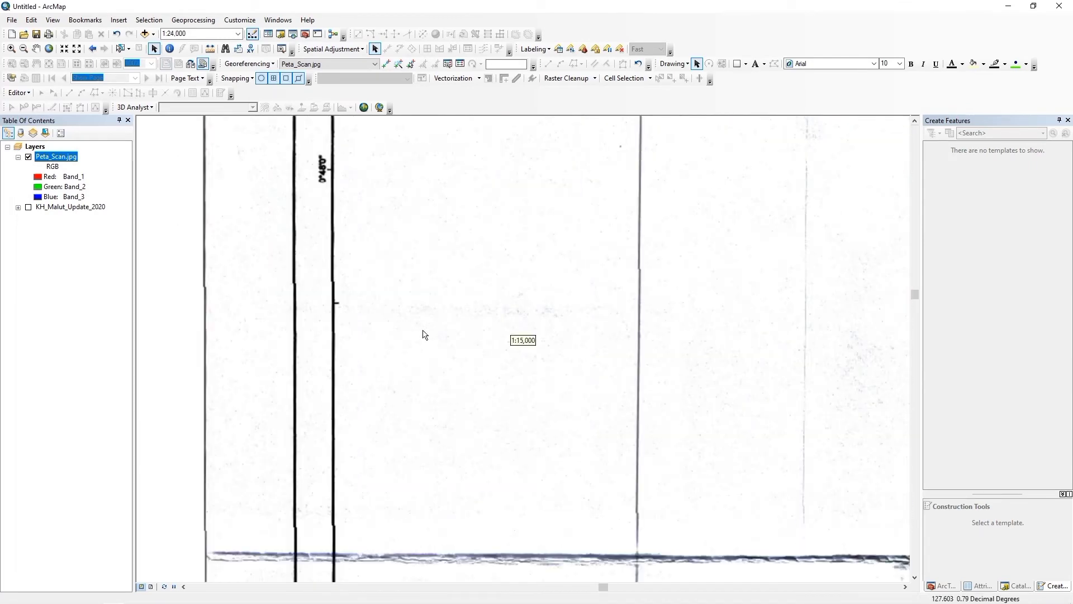
pyautogui.scroll(-2, 424, 344)
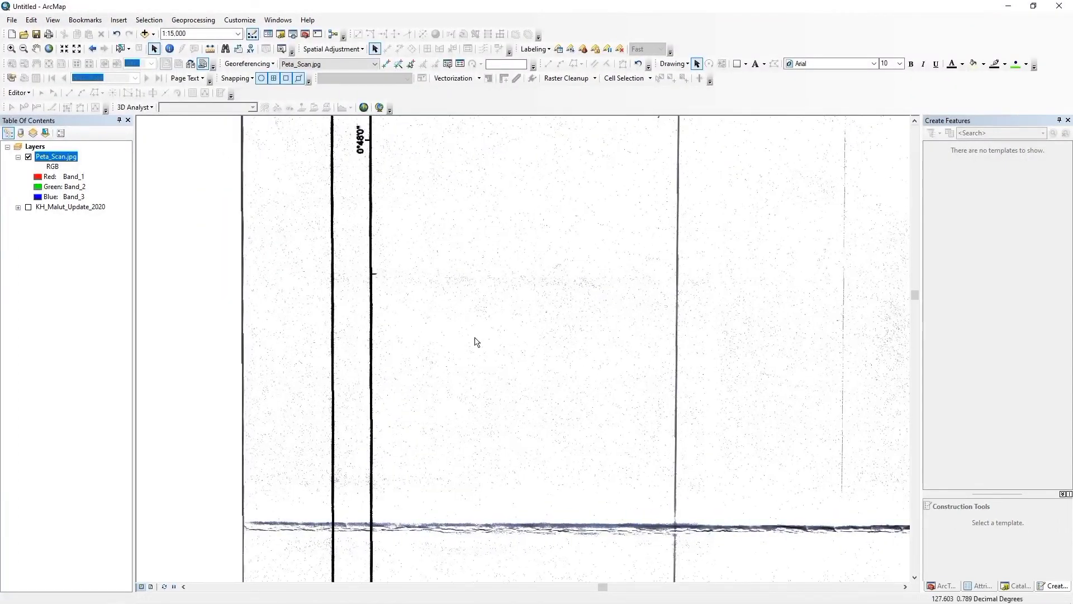
# Draw a guide rectangle from the western edge's 0°48'0" tick to the lower edge's tick west of 345000
pyautogui.click(737, 64)
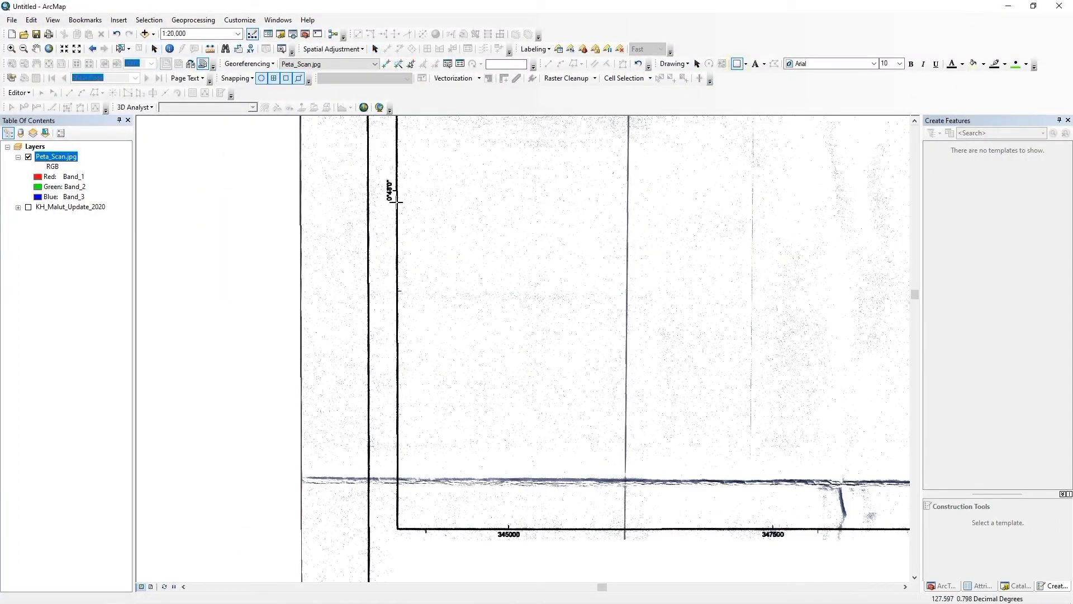
pyautogui.moveTo(396, 190); pyautogui.dragTo(424, 531)
pyautogui.moveTo(425, 528); pyautogui.dragTo(426, 529)
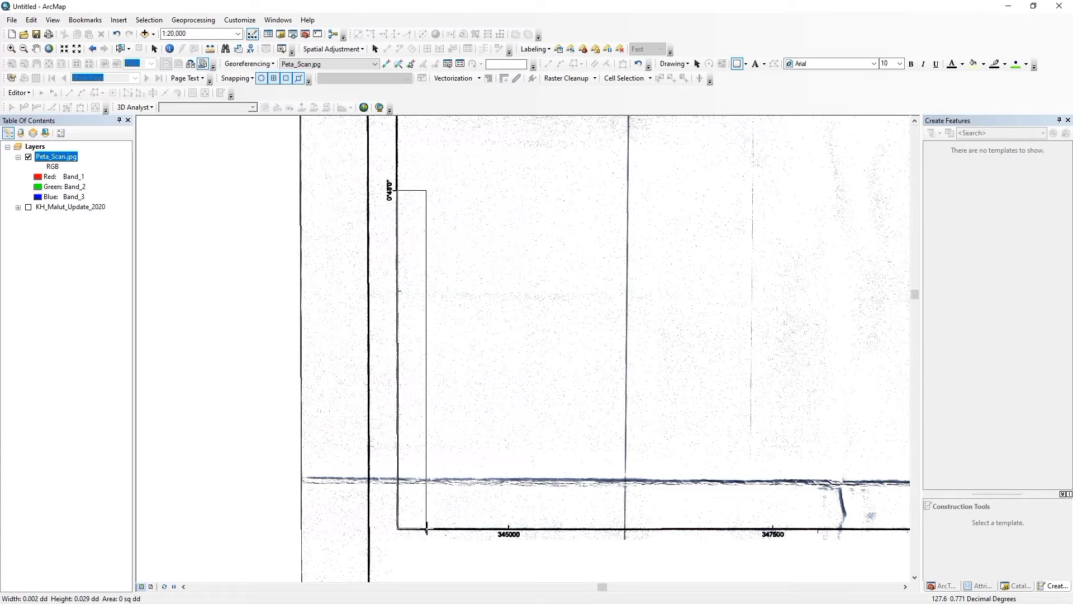
# Give the narrow guide rectangle no fill and a black outline
pyautogui.rightClick(406, 324)
pyautogui.click(442, 513)
pyautogui.click(497, 283)
pyautogui.click(495, 309)
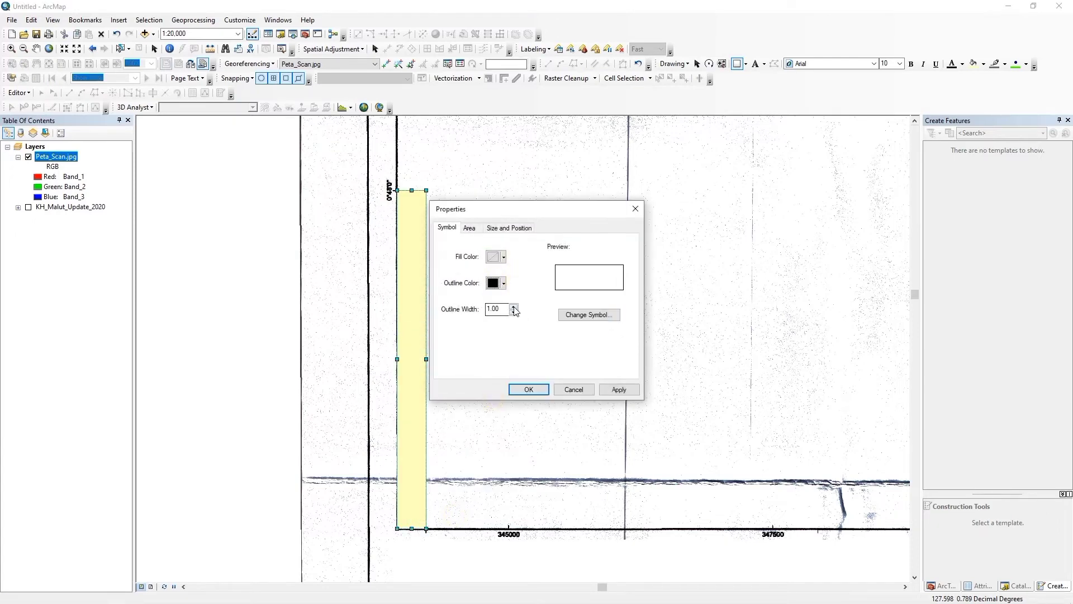
pyautogui.click(529, 389)
pyautogui.click(376, 50)
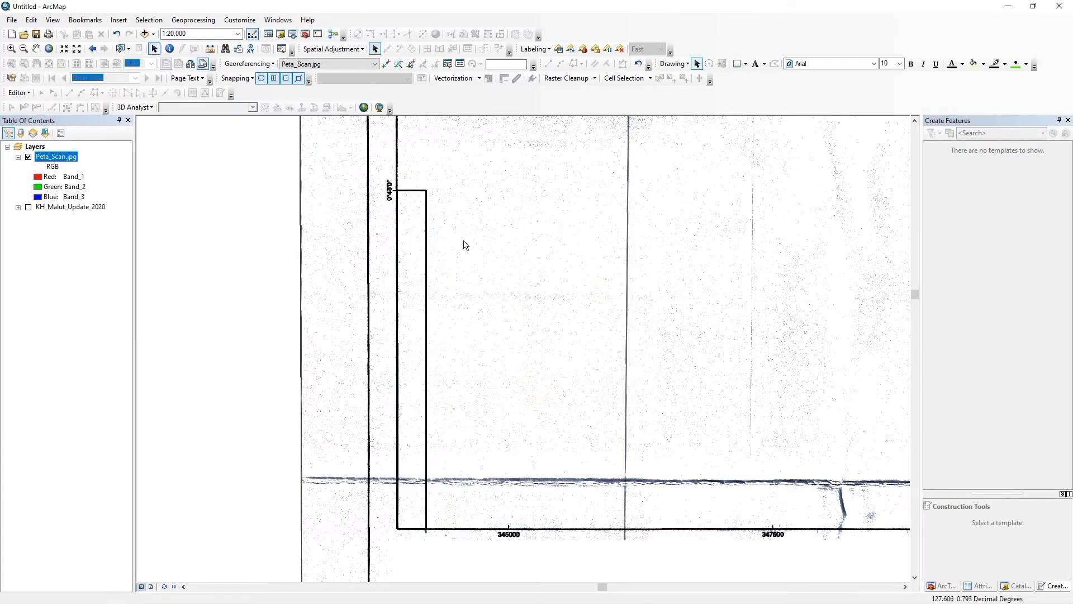
# Place control point 4 on the narrow guide rectangle's north-east corner and open its DMS coordinate entry
pyautogui.scroll(-1, 429, 538)
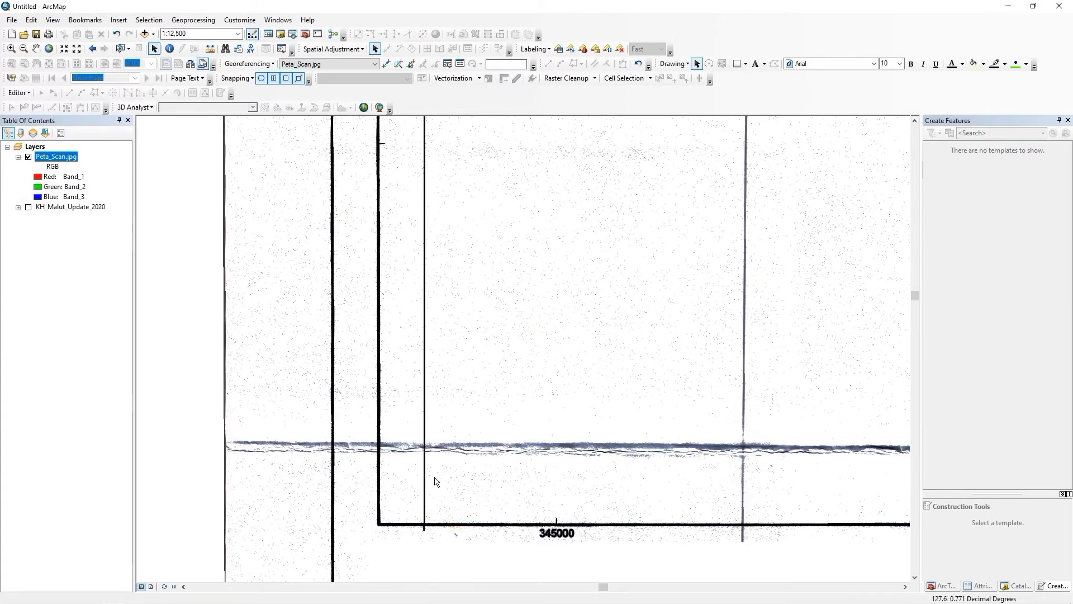
pyautogui.scroll(-4, 484, 480)
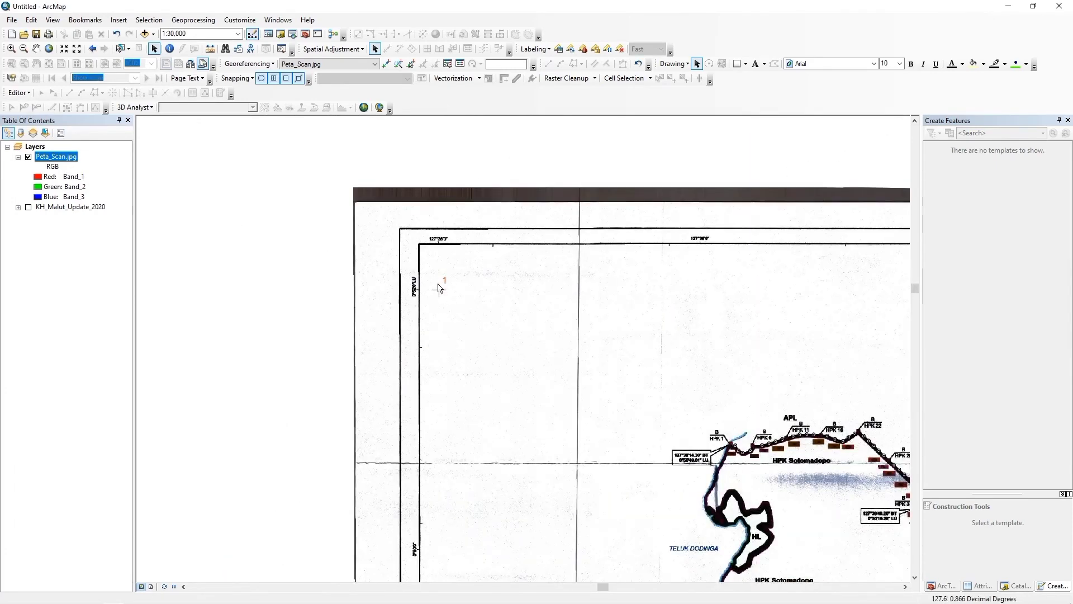
pyautogui.scroll(-4, 501, 341)
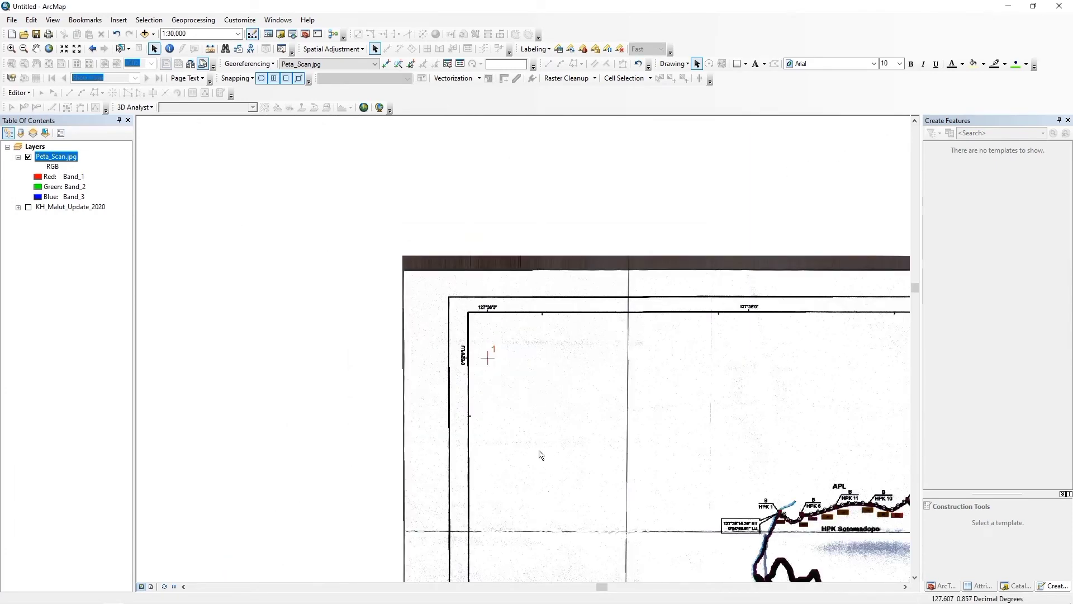
pyautogui.moveTo(515, 452); pyautogui.dragTo(507, 195)
pyautogui.moveTo(564, 505); pyautogui.dragTo(572, 311)
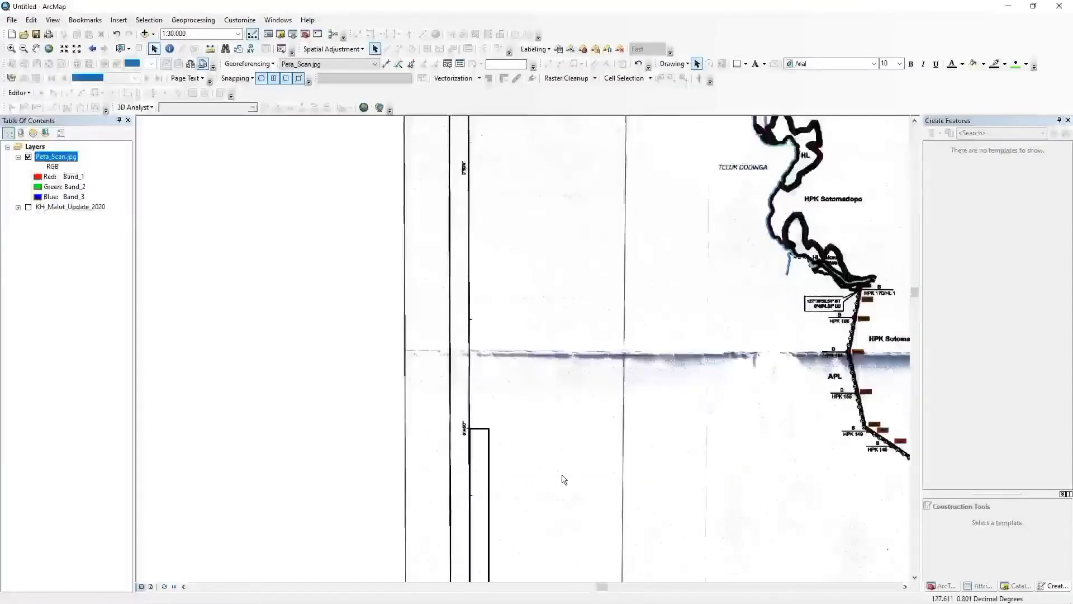
pyautogui.scroll(8, 479, 355)
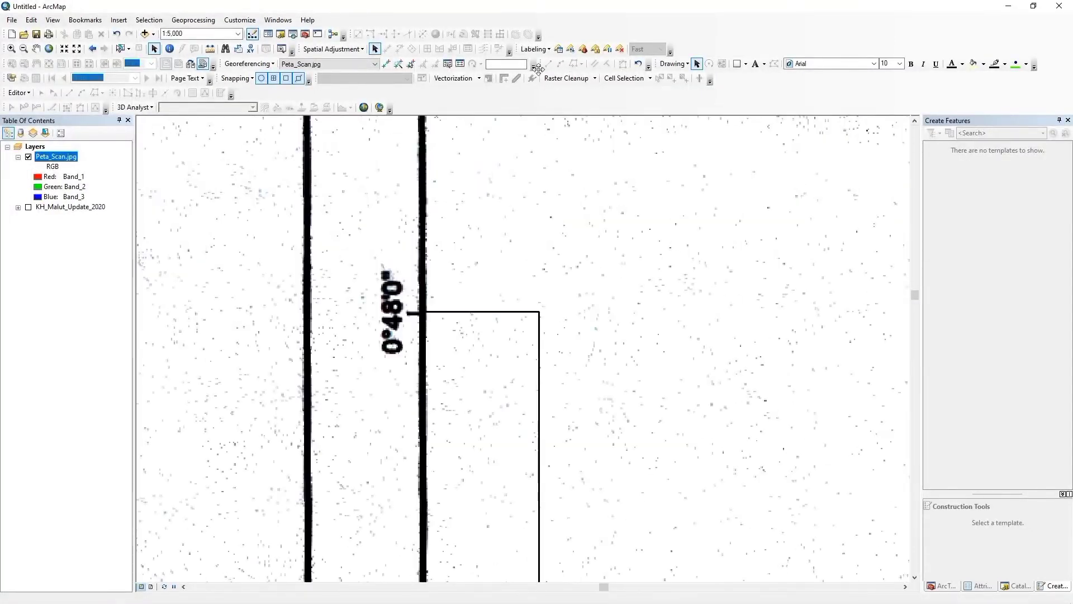
pyautogui.click(385, 64)
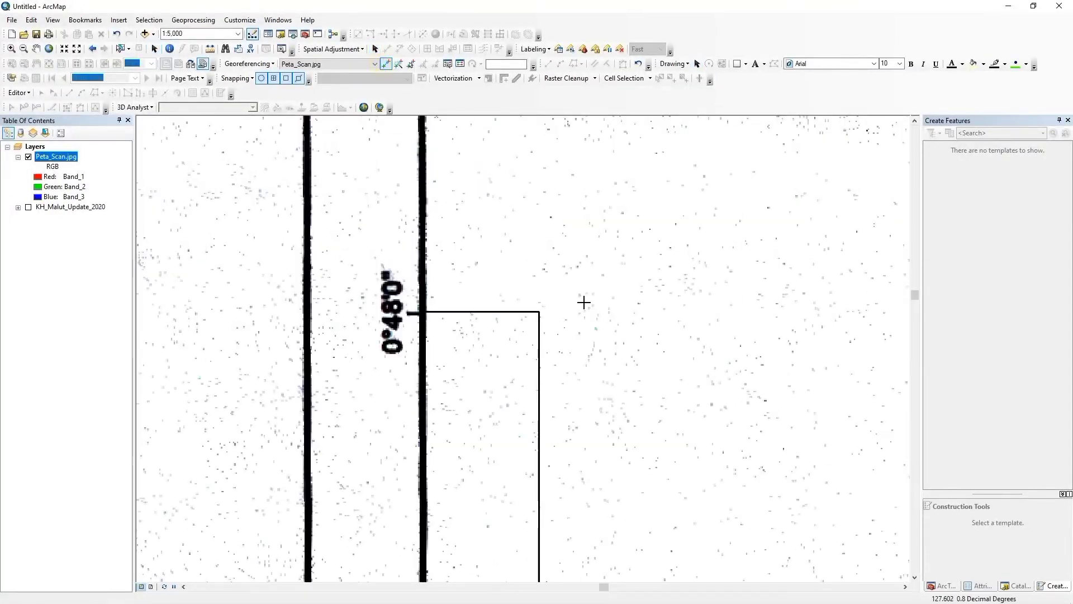
pyautogui.click(538, 311)
pyautogui.rightClick(539, 311)
pyautogui.click(575, 330)
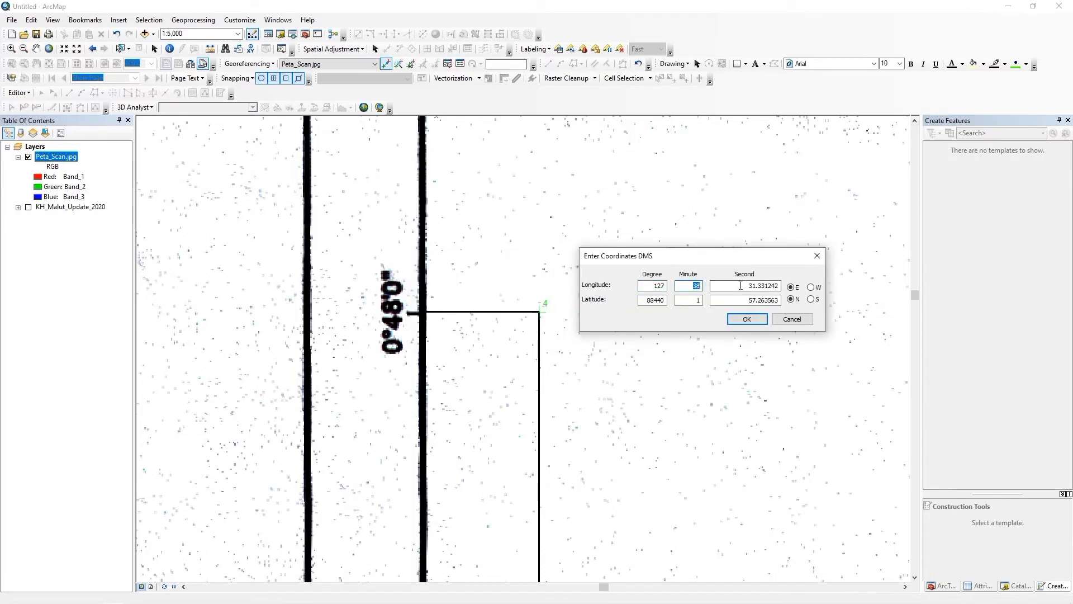
# Set the fourth control point to longitude 127°36'0" E and latitude 0°48'0" N, and accept the coordinates
pyautogui.doubleClick(723, 284)
pyautogui.write('0')
pyautogui.doubleClick(638, 300)
pyautogui.write('0')
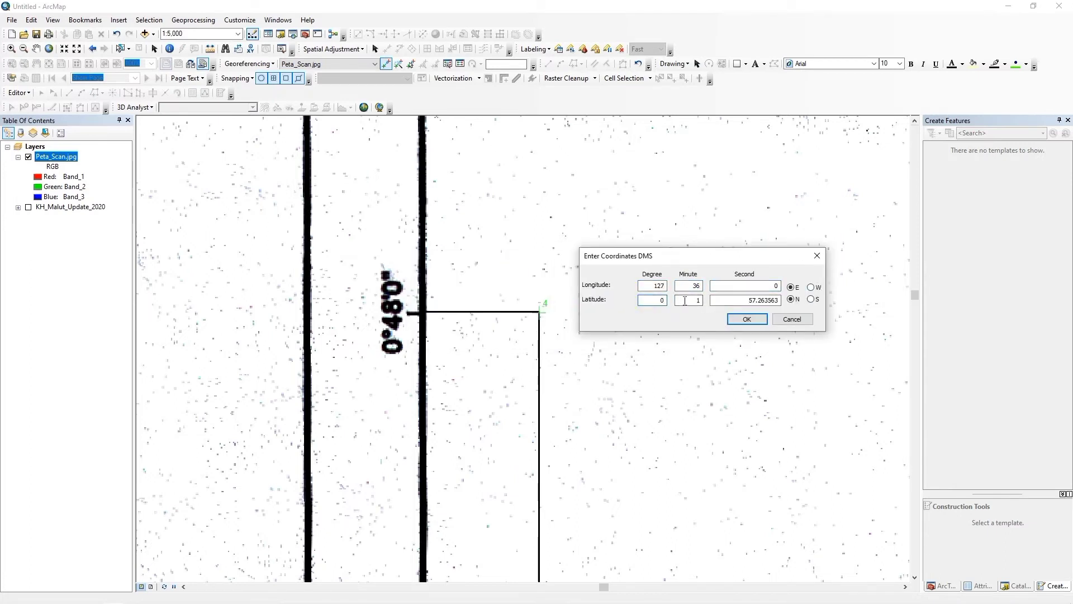
pyautogui.press('Tab')
pyautogui.write('48')
pyautogui.doubleClick(725, 300)
pyautogui.write('0')
pyautogui.click(747, 319)
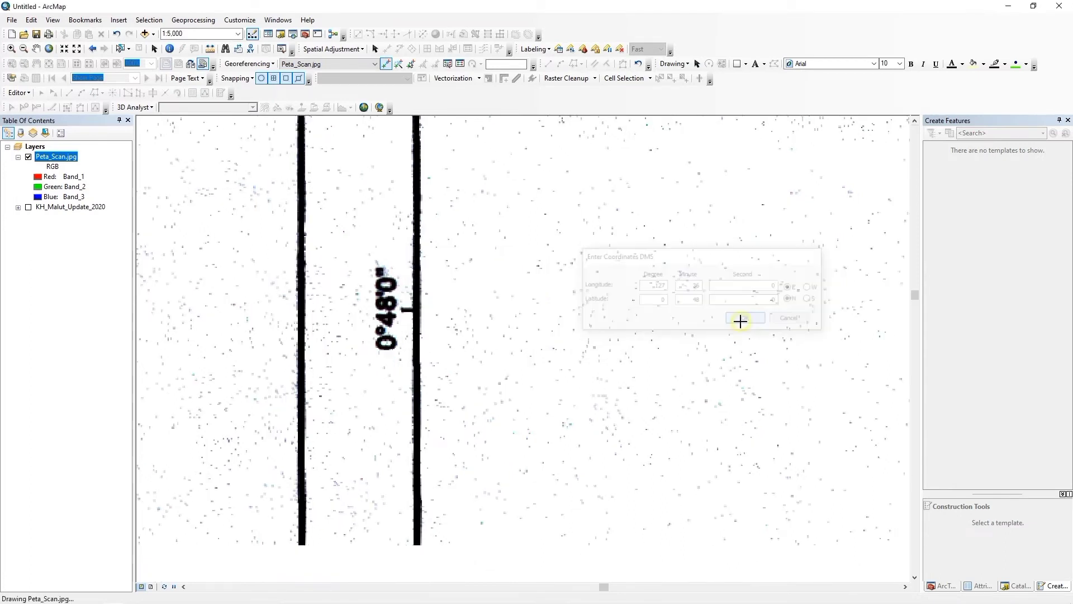
# Delete the narrow guide rectangle and check all four control points on the full scanned map
pyautogui.scroll(5, 451, 329)
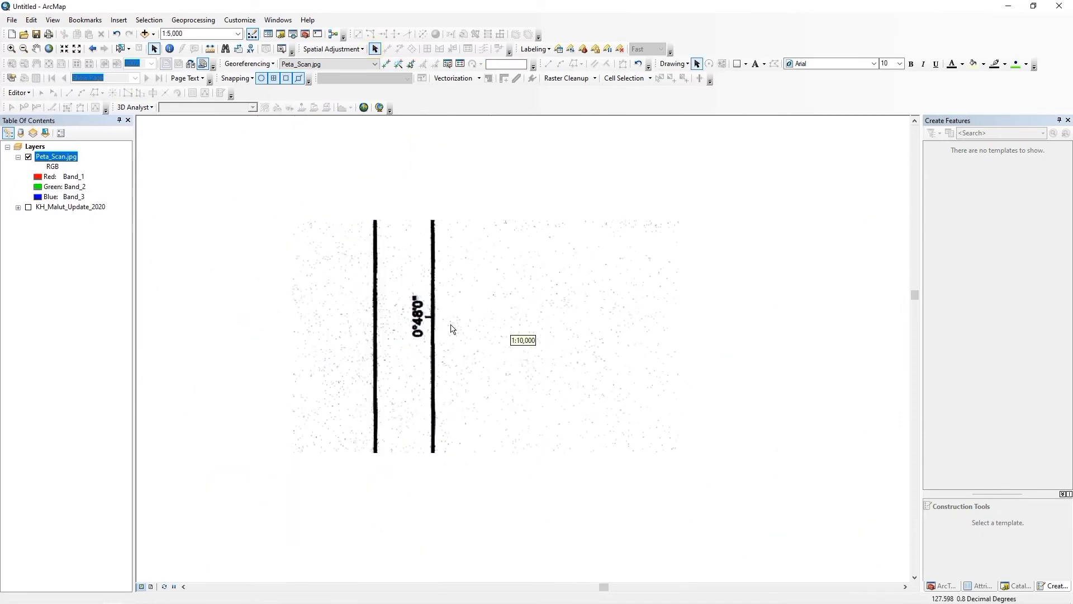
pyautogui.scroll(4, 461, 331)
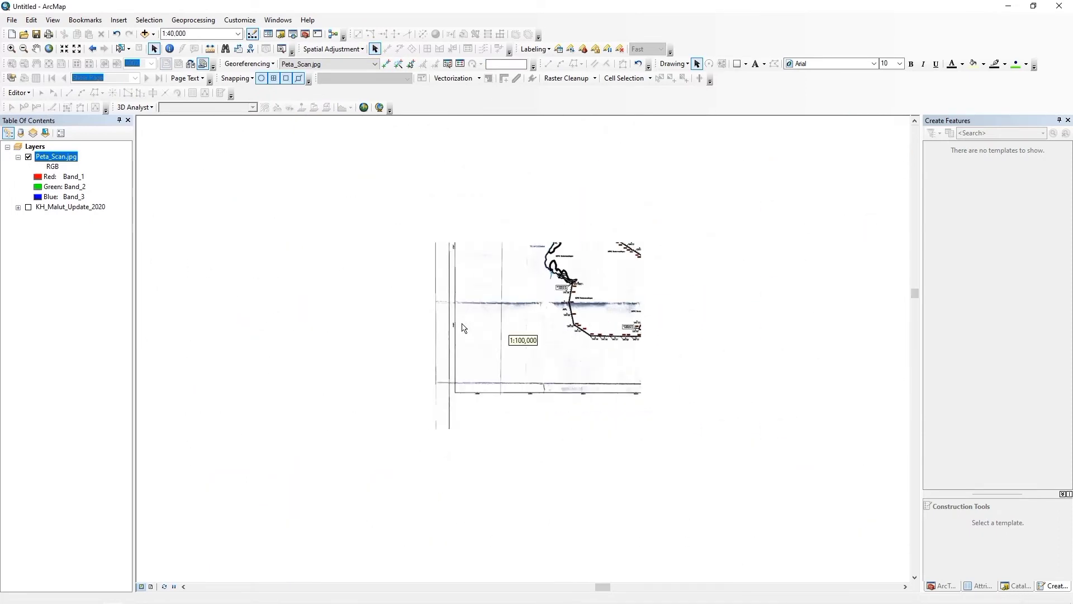
pyautogui.moveTo(570, 332); pyautogui.dragTo(382, 365)
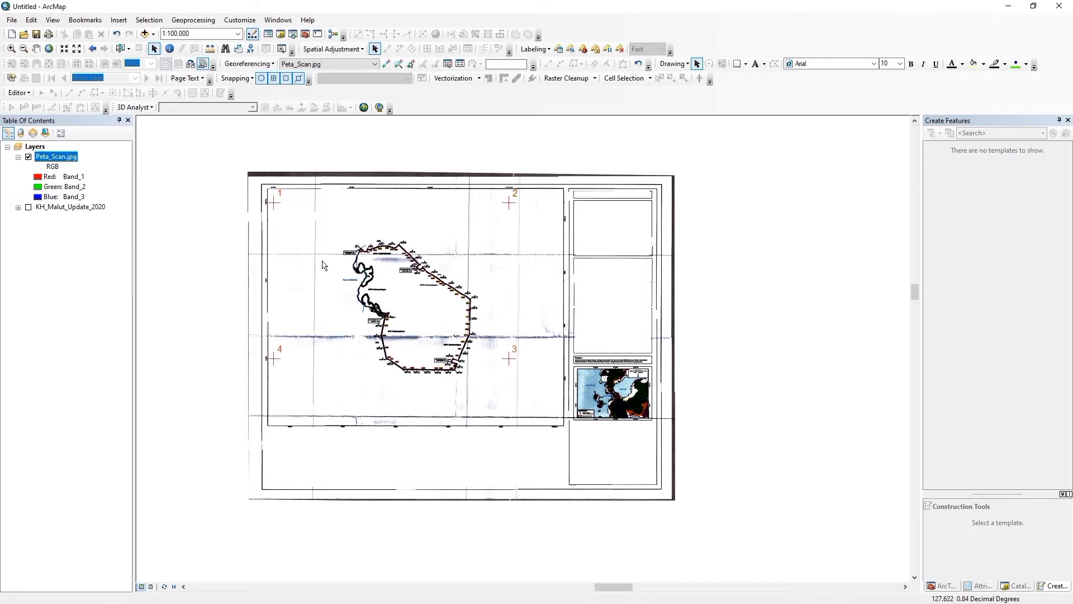
# Set the Peta_Scan.jpg layer's display transparency to 40%
pyautogui.scroll(-3, 323, 263)
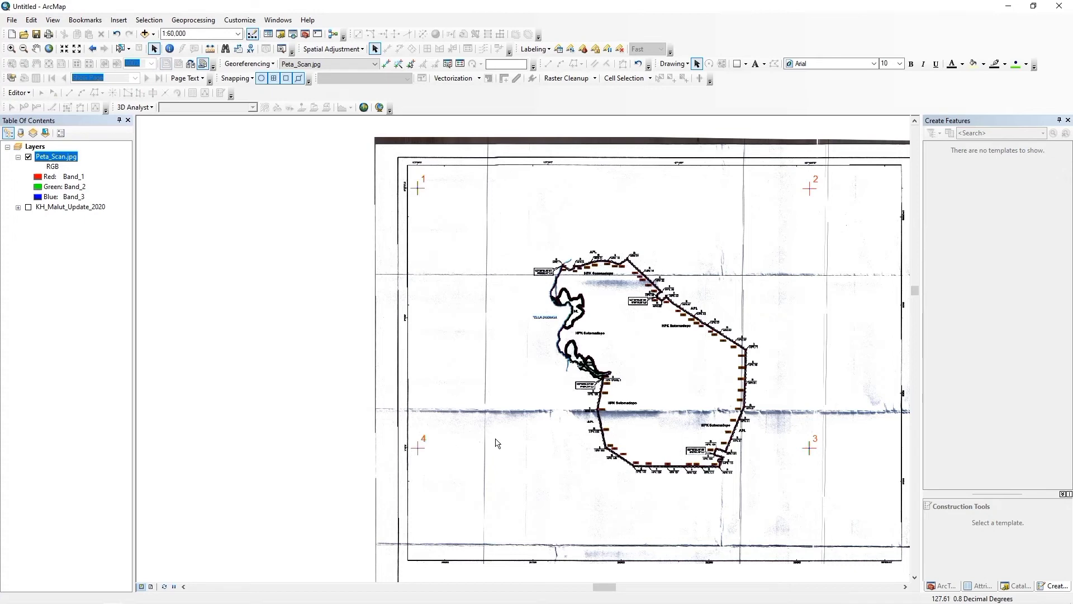
pyautogui.moveTo(792, 391); pyautogui.dragTo(648, 383)
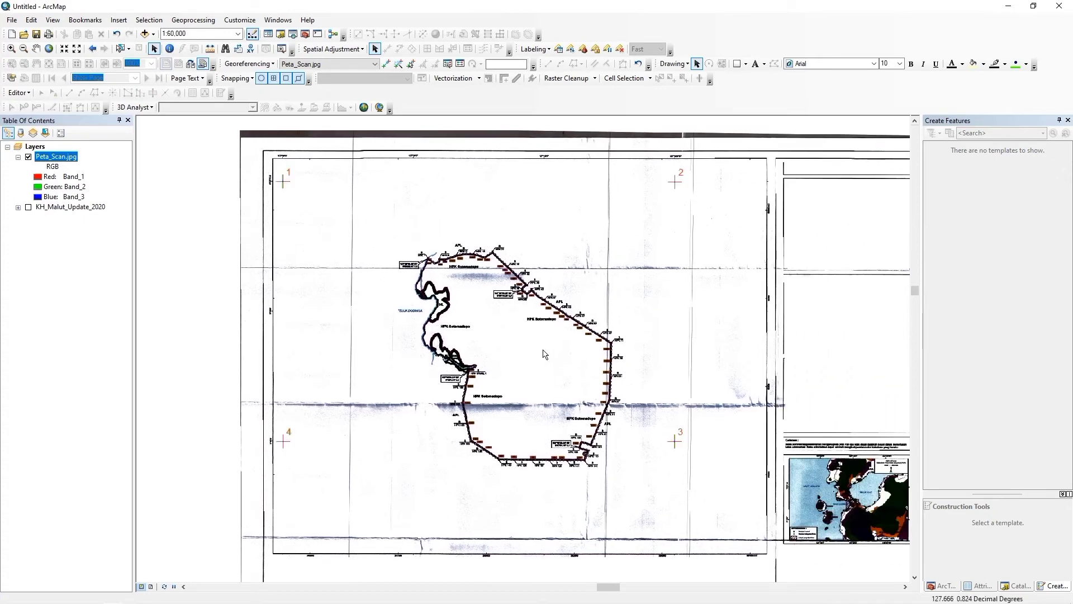
pyautogui.moveTo(653, 331); pyautogui.dragTo(591, 321)
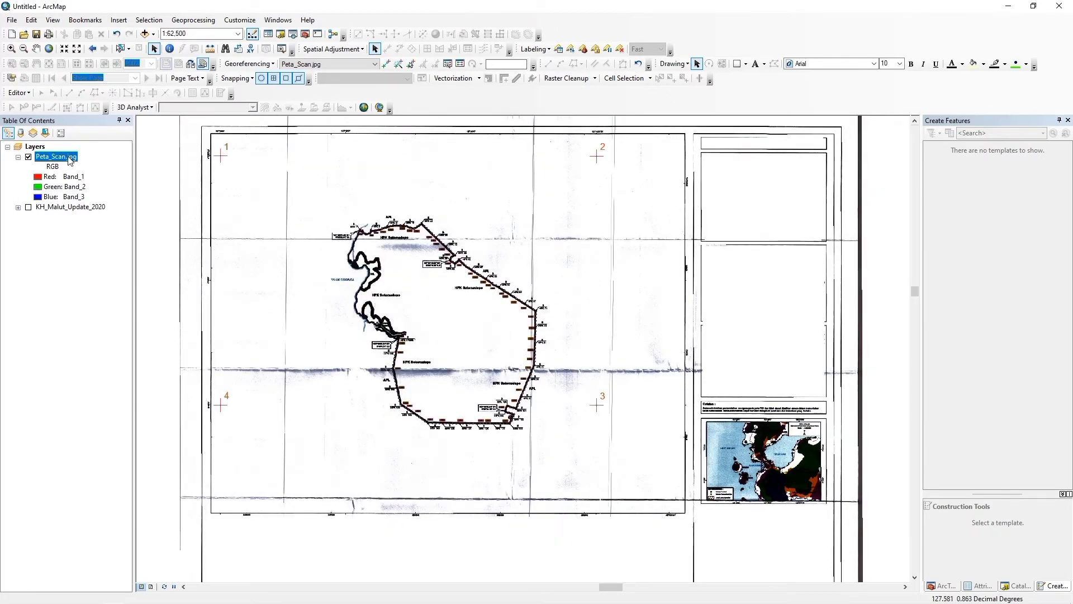
pyautogui.rightClick(68, 159)
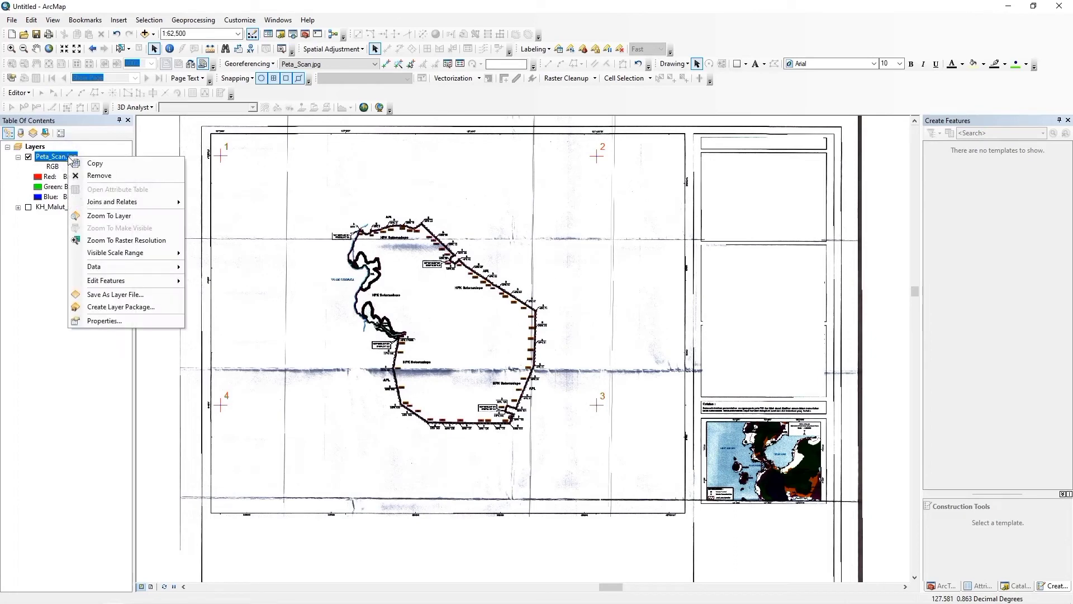
pyautogui.click(102, 322)
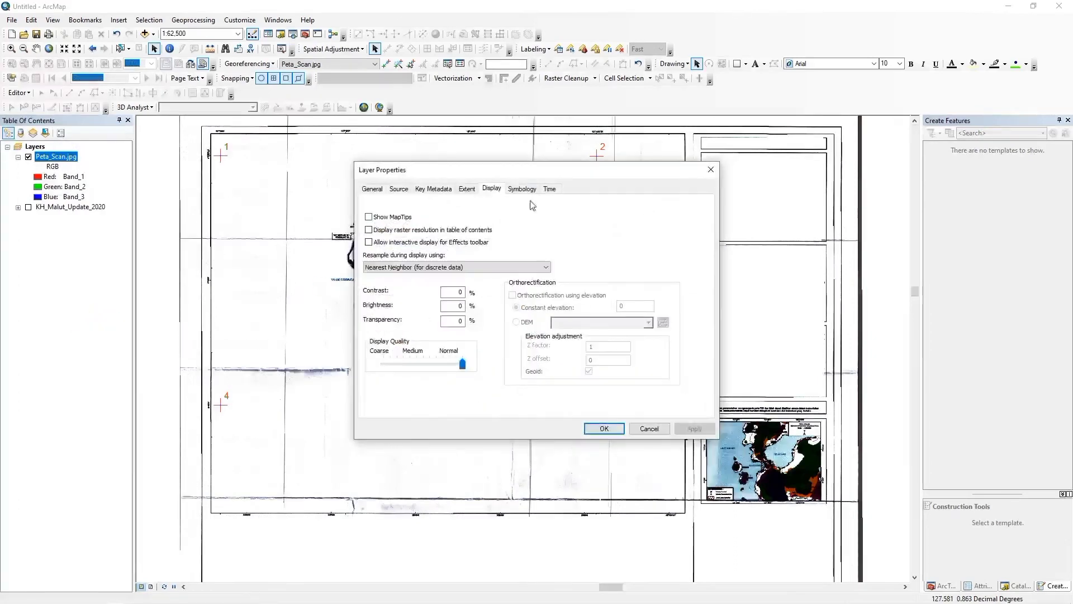
pyautogui.moveTo(425, 168); pyautogui.dragTo(647, 182)
pyautogui.doubleClick(677, 332)
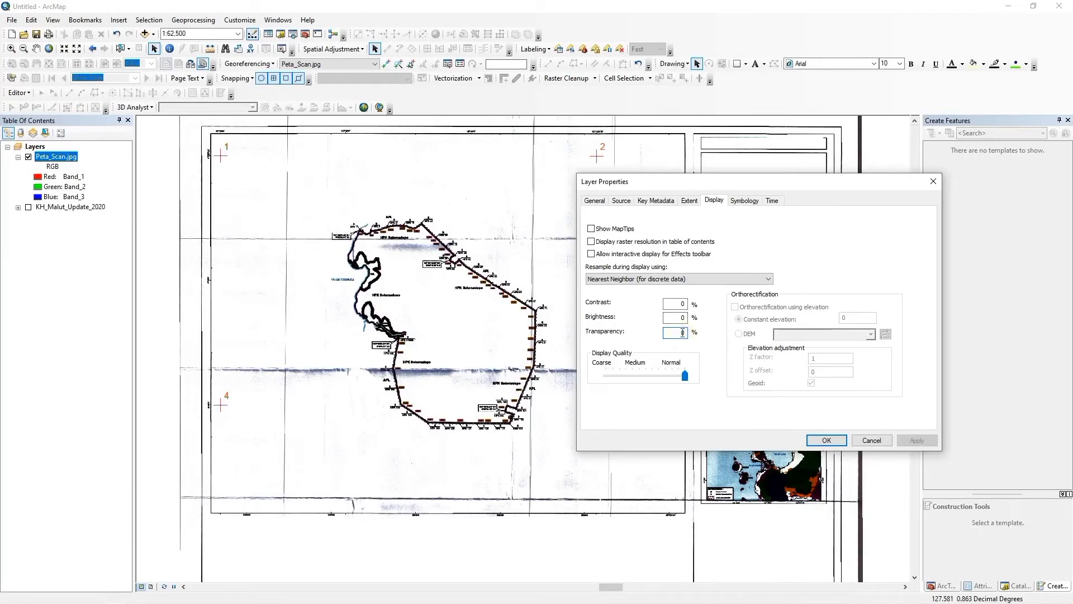
pyautogui.write('40')
pyautogui.click(826, 441)
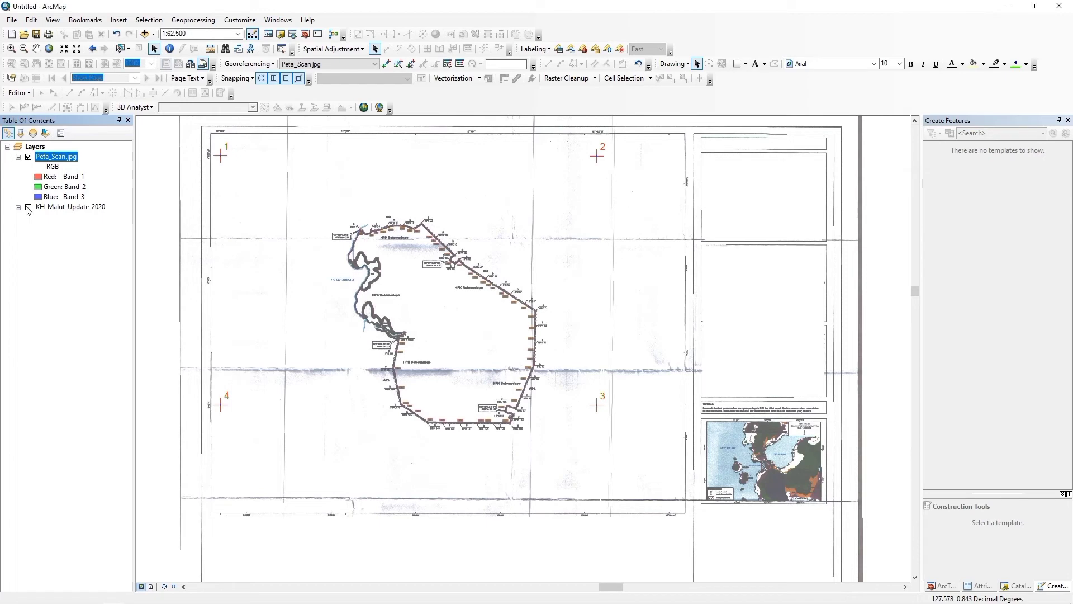
# Show the KH_Malut_Update_2020 layer and compare its forest area boundaries with the semi-transparent scanned map
pyautogui.click(28, 207)
pyautogui.moveTo(499, 296); pyautogui.dragTo(583, 281)
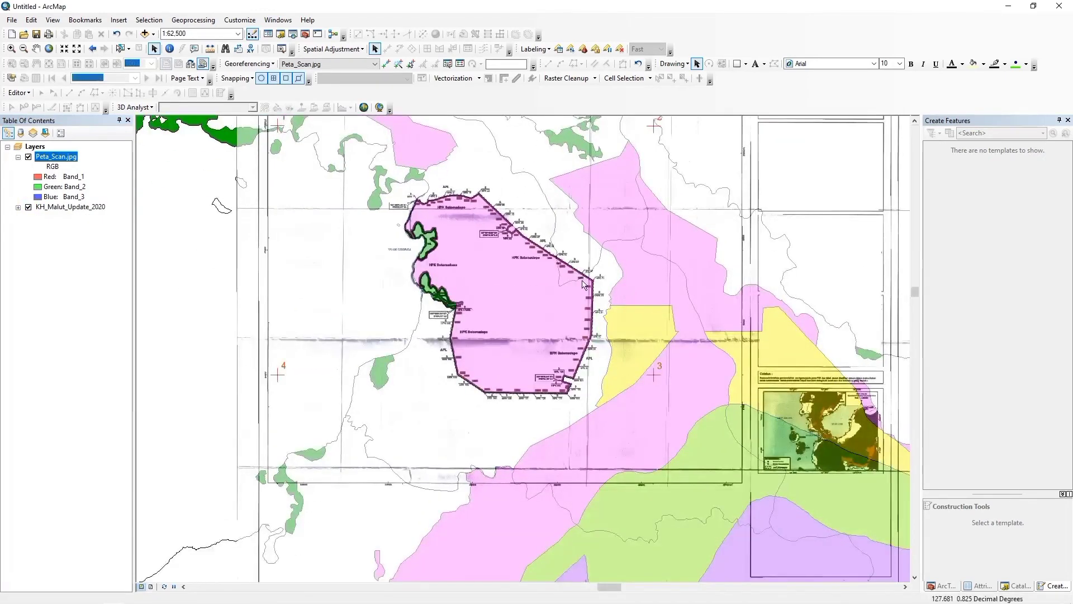
pyautogui.moveTo(468, 237); pyautogui.dragTo(432, 302)
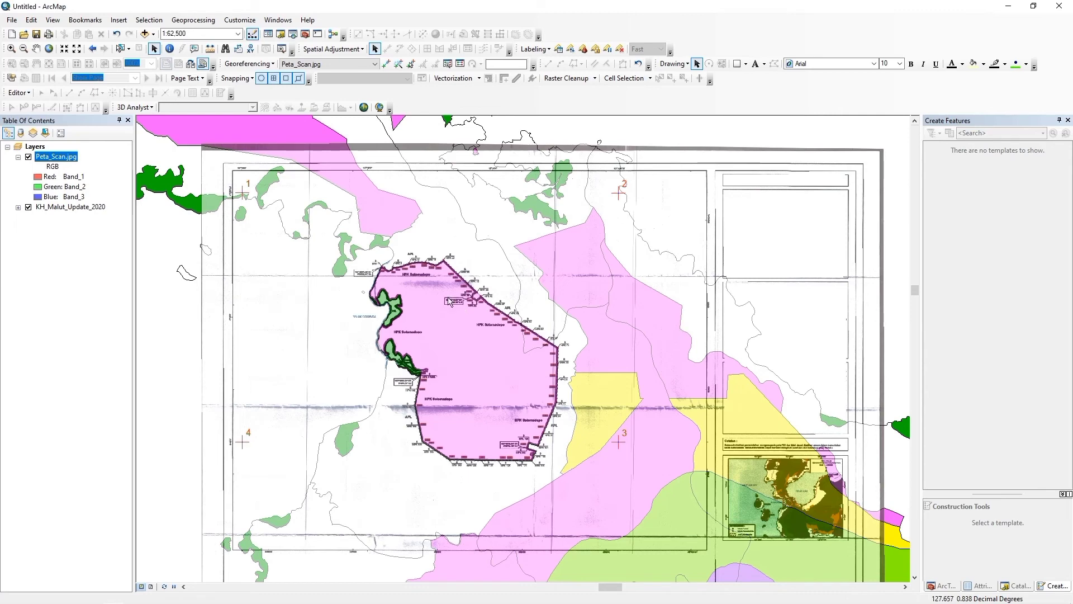
pyautogui.scroll(2, 450, 302)
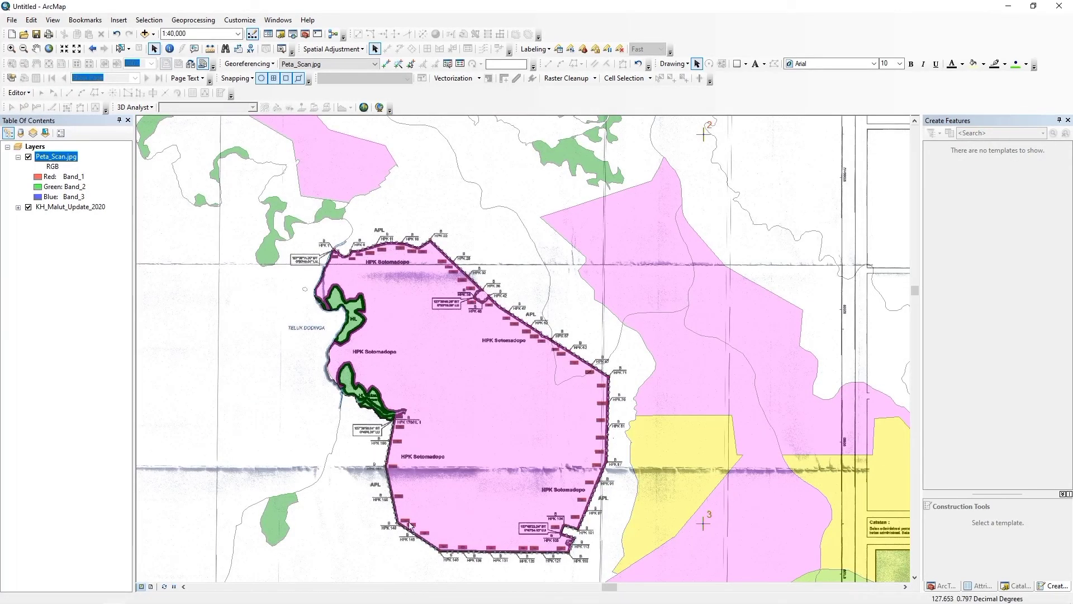
pyautogui.scroll(-3, 332, 235)
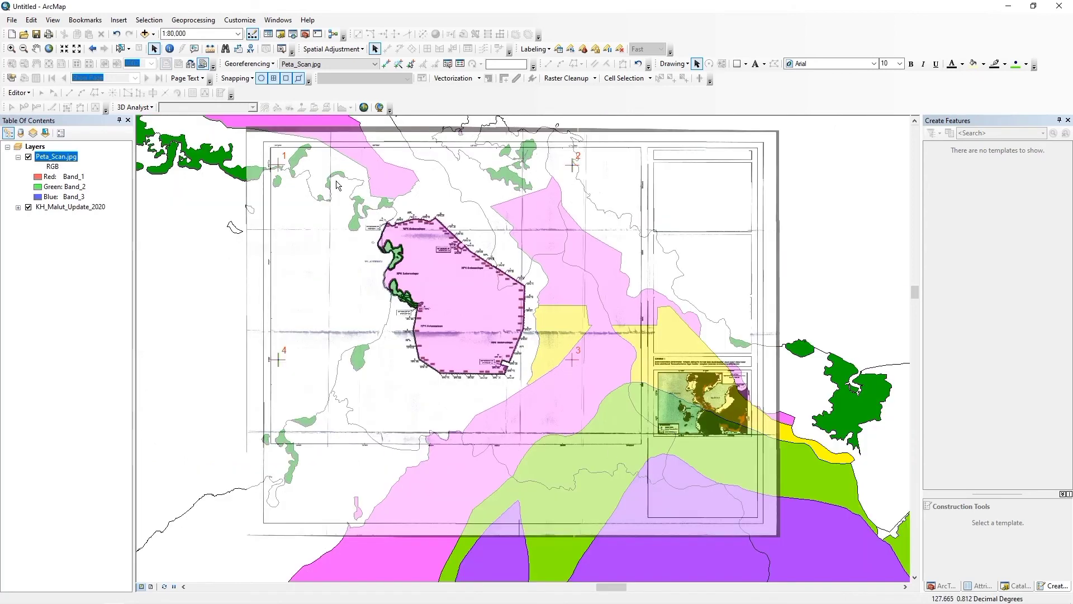
# Rectify the georeferenced scan and save it as a TIFF named HASIL_GEO in the Georeferencing folder
pyautogui.click(256, 65)
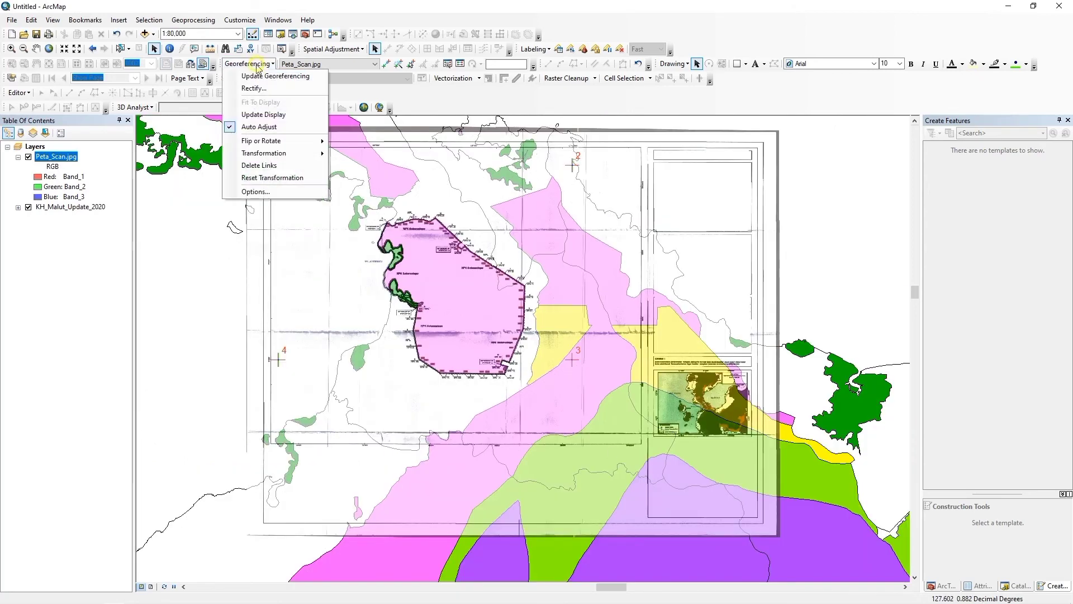
pyautogui.click(268, 93)
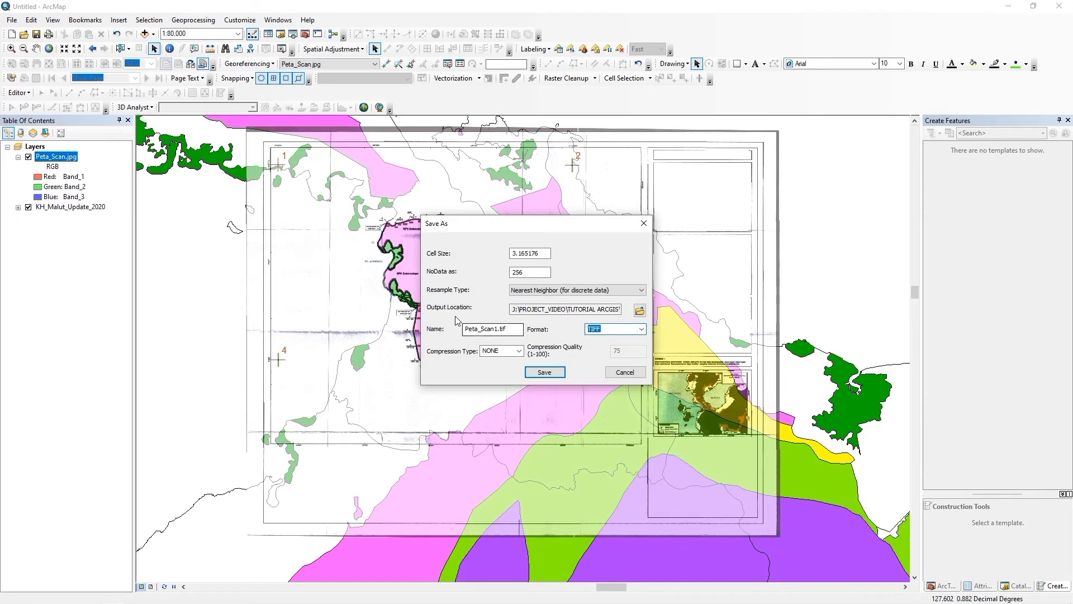
pyautogui.click(640, 311)
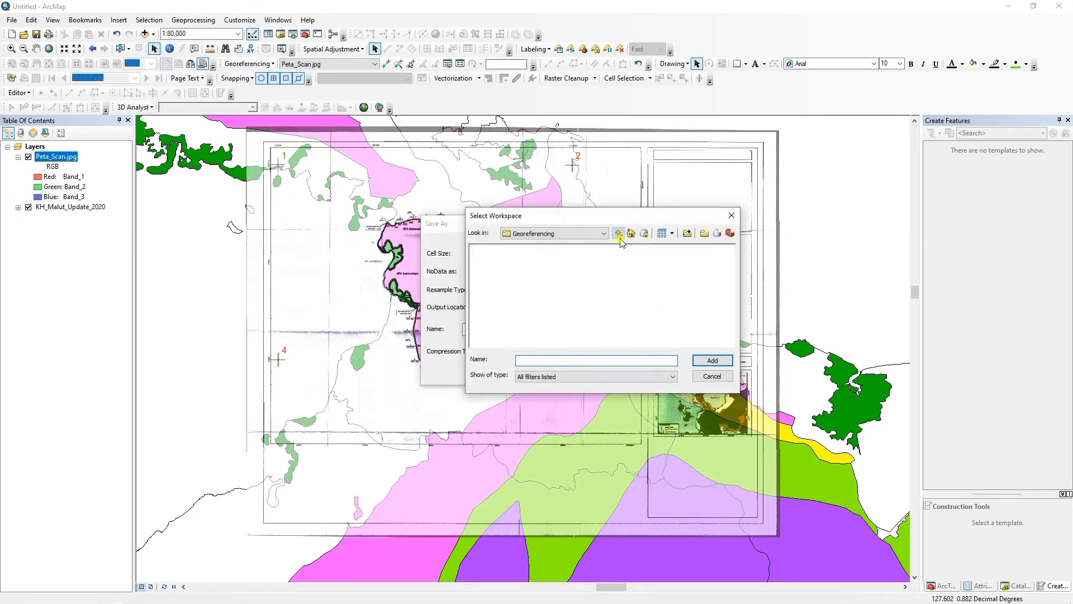
pyautogui.click(617, 233)
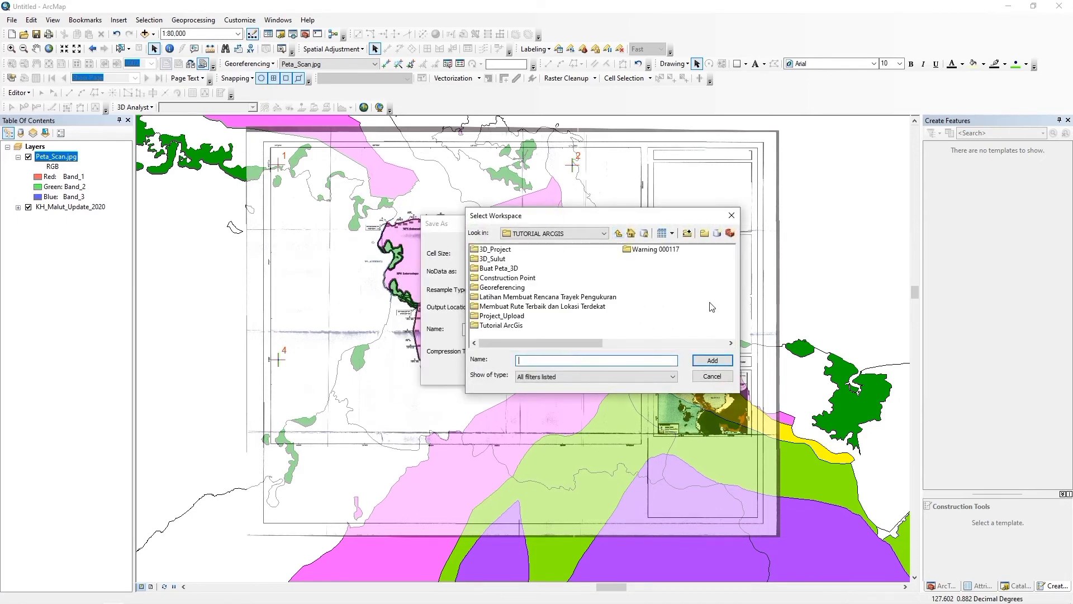
pyautogui.click(505, 288)
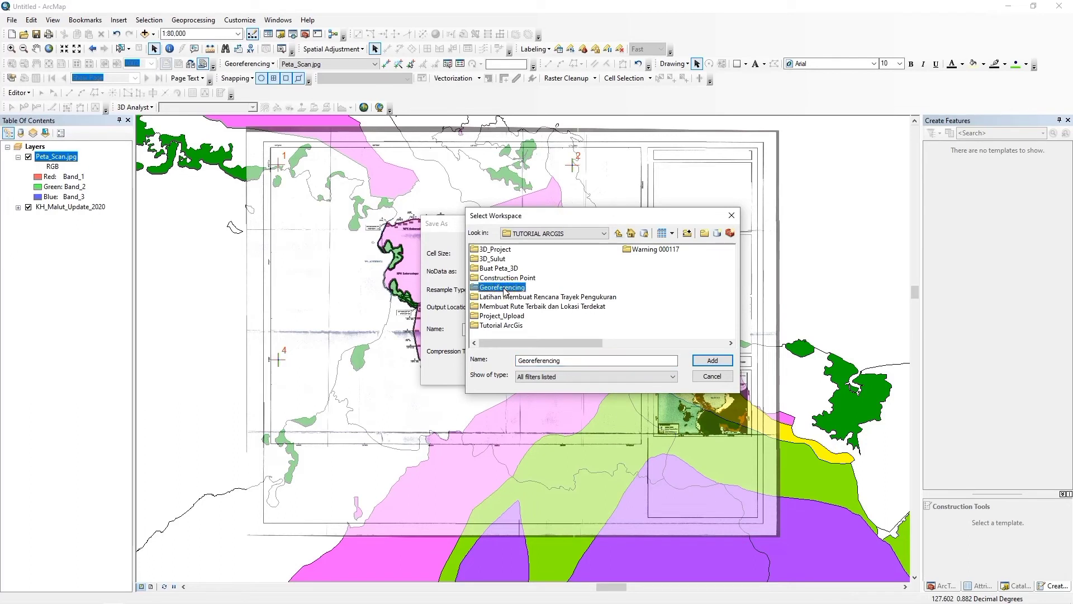
pyautogui.click(712, 360)
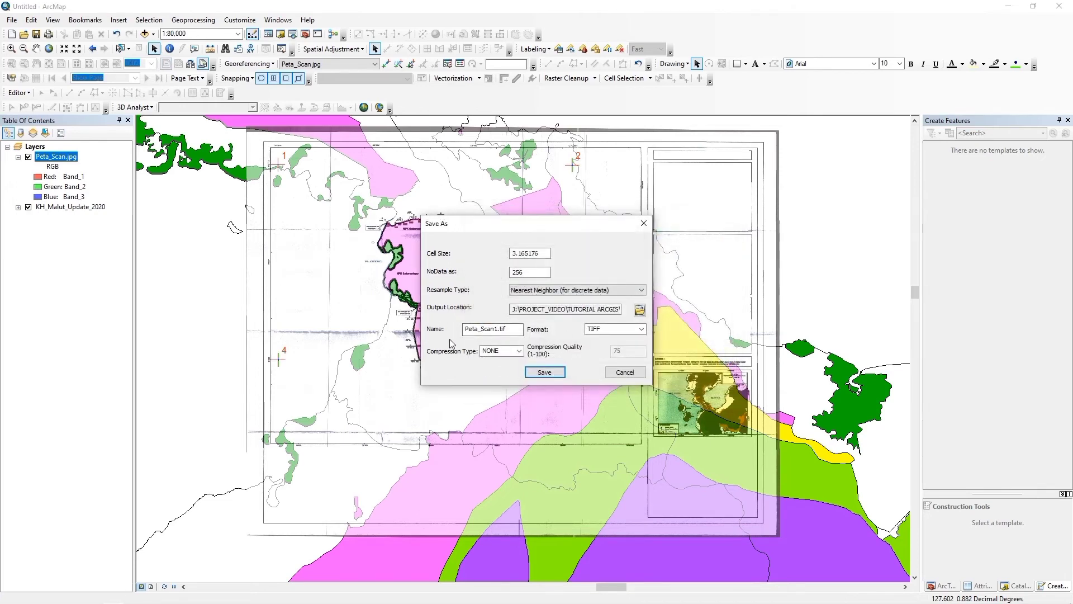
pyautogui.moveTo(462, 334); pyautogui.dragTo(532, 333)
pyautogui.write('HASIL_GEO')
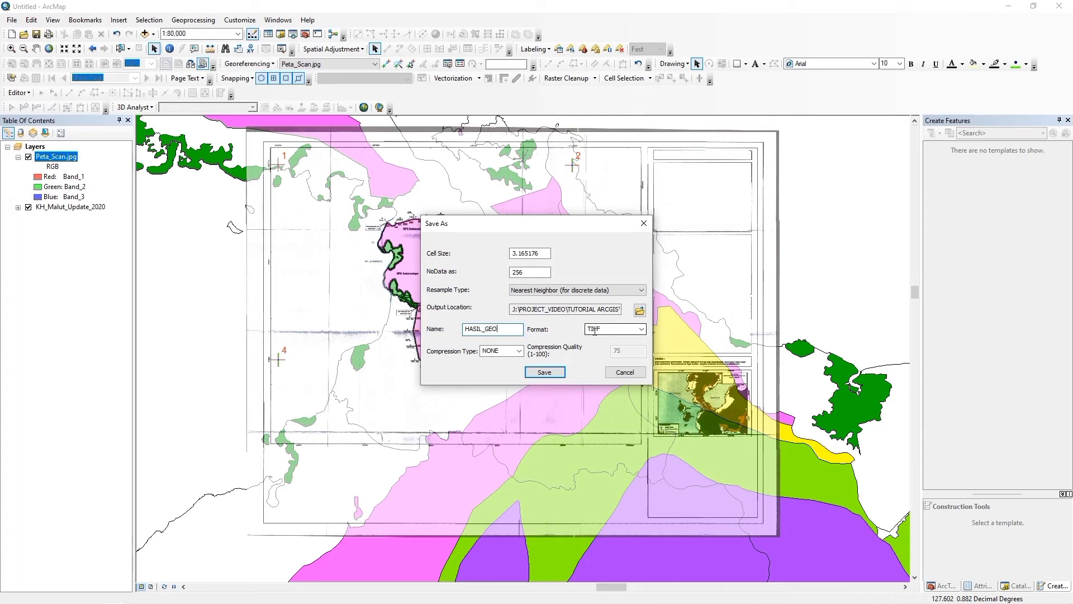
pyautogui.click(551, 373)
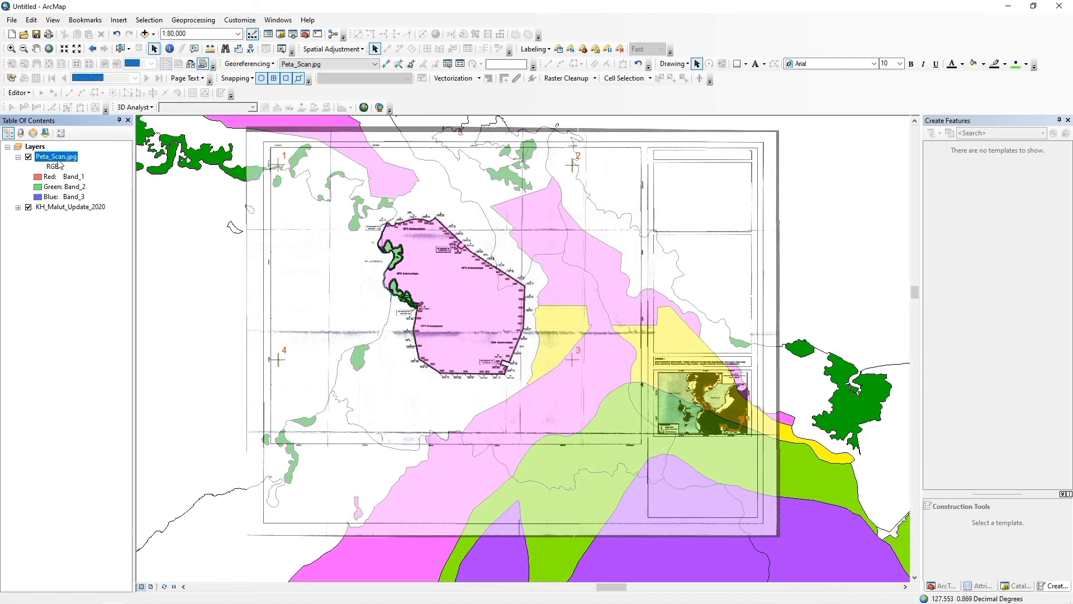
# Remove the Peta_Scan.jpg layer and add HASIL_GEO.tif from the Georeferencing folder above the KH_Malut_Update_2020 layer
pyautogui.rightClick(60, 161)
pyautogui.click(74, 173)
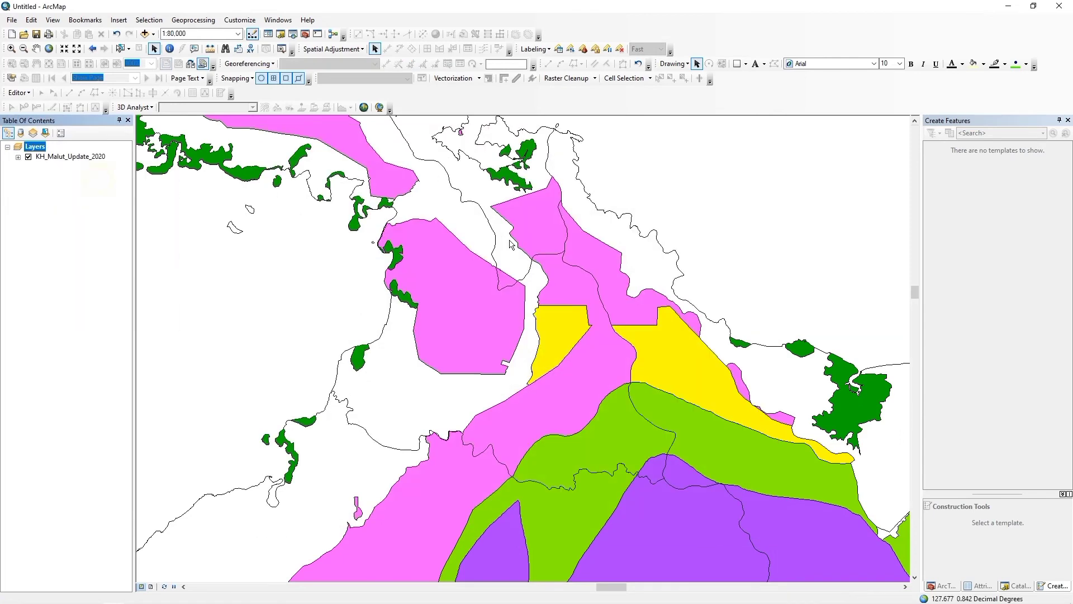
pyautogui.click(144, 34)
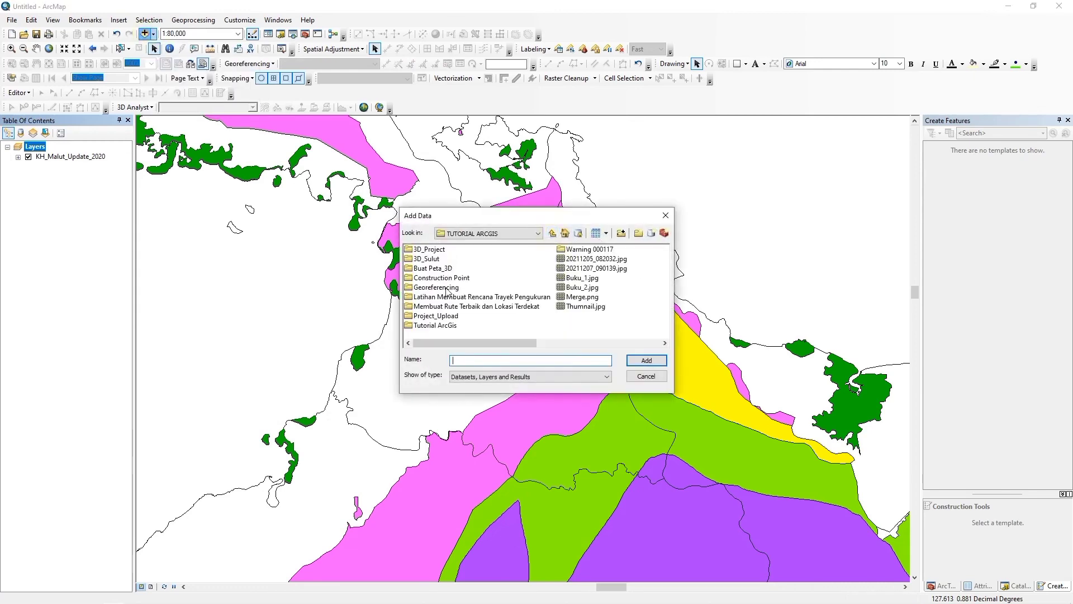
pyautogui.doubleClick(436, 288)
pyautogui.click(439, 249)
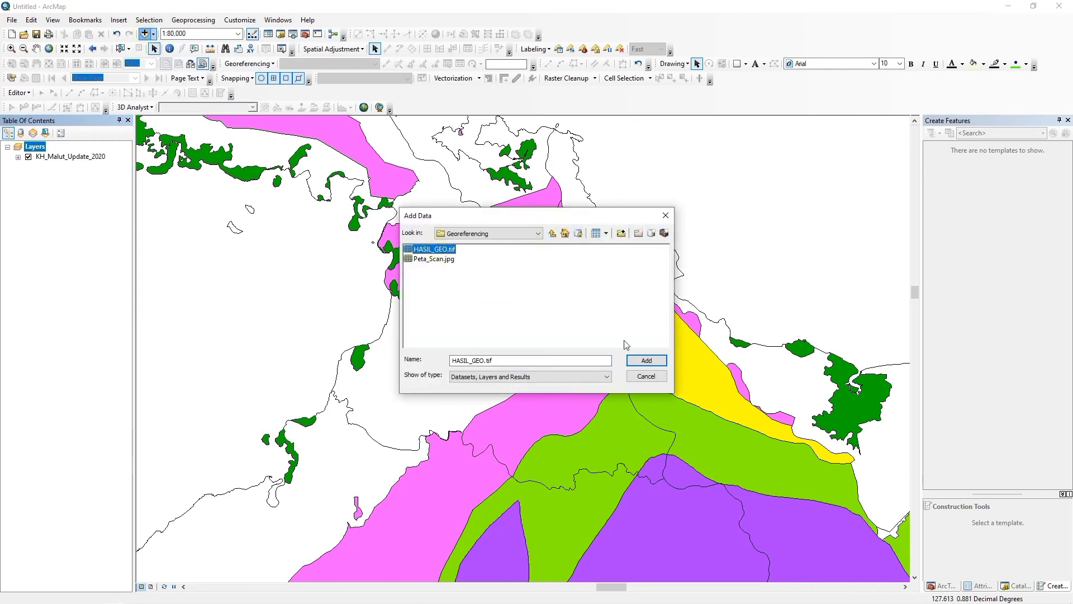
pyautogui.click(646, 360)
pyautogui.moveTo(56, 166); pyautogui.dragTo(56, 151)
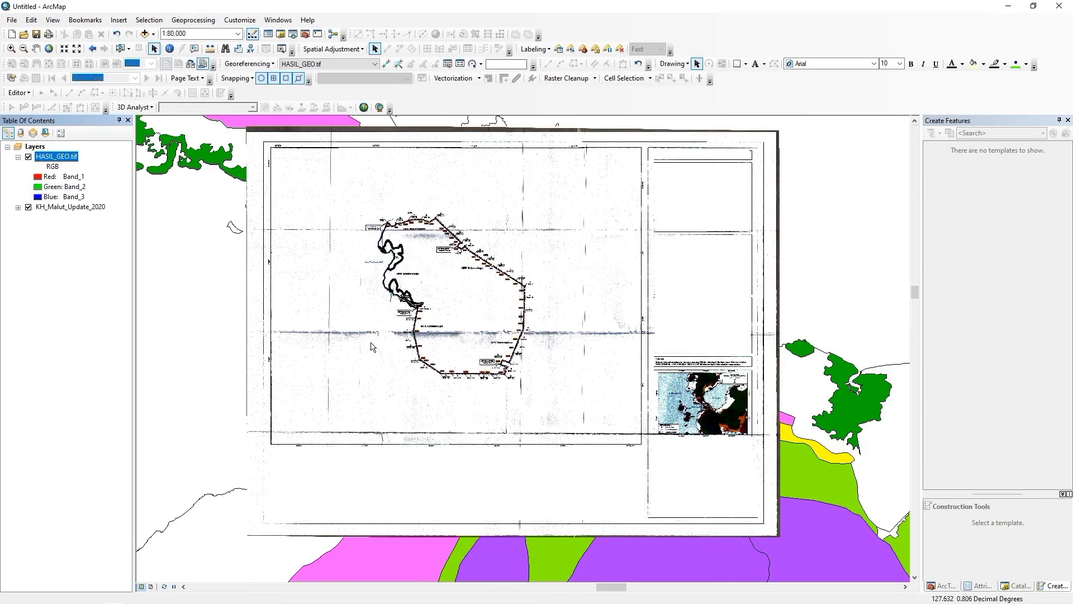
# Set the HASIL_GEO.tif layer's display transparency to 50%
pyautogui.rightClick(72, 163)
pyautogui.click(154, 320)
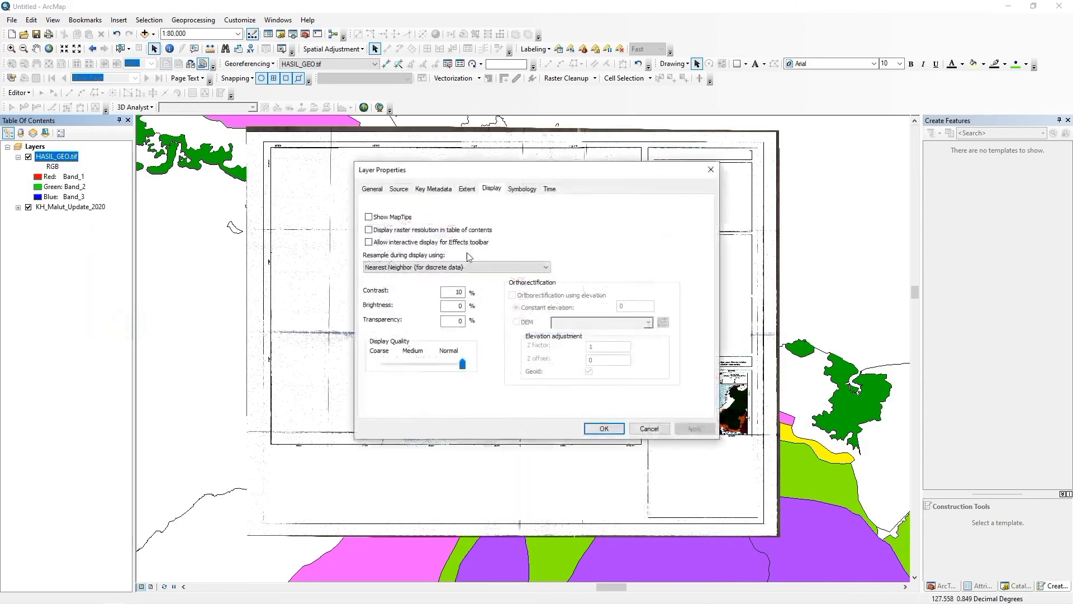
pyautogui.click(457, 321)
pyautogui.write('5')
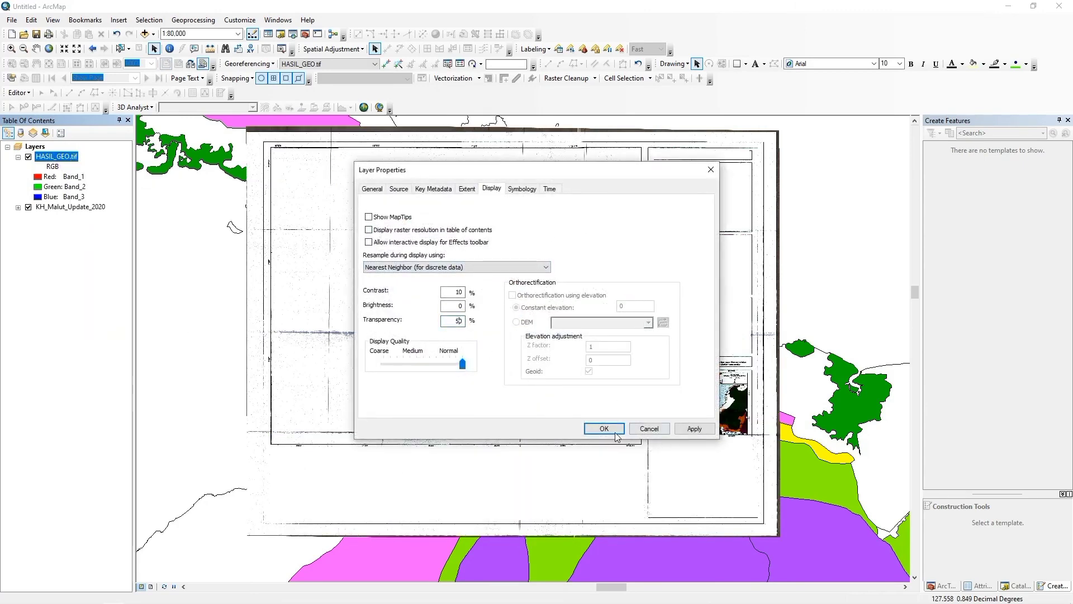
pyautogui.click(605, 428)
# Examine how the HPK Sotomadopo boundary on the rectified map aligns with the KH_Malut_Update_2020 polygons
pyautogui.scroll(-3, 460, 231)
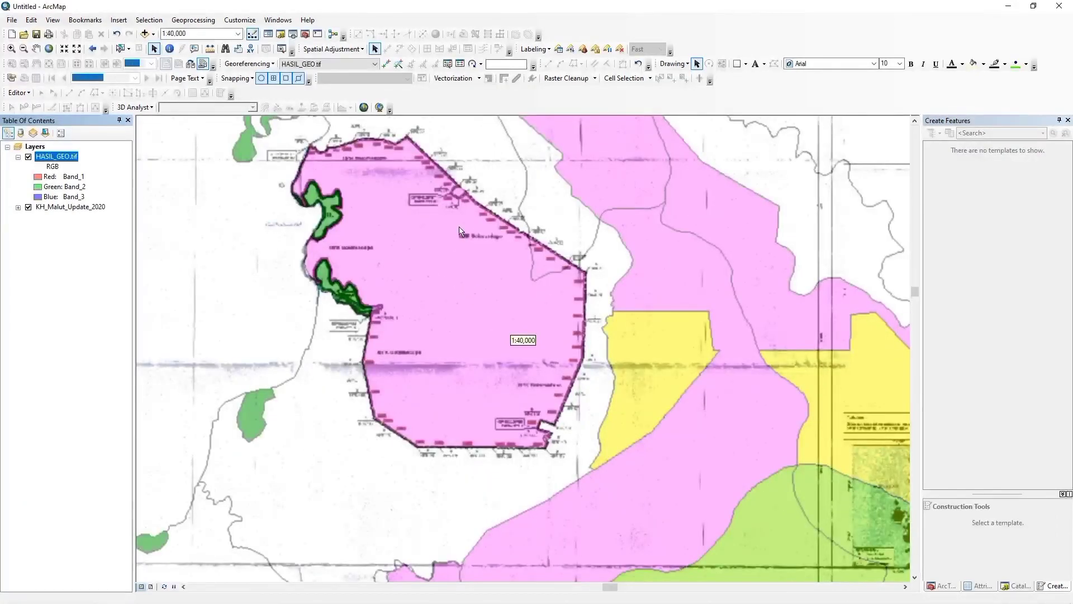
pyautogui.scroll(-2, 460, 230)
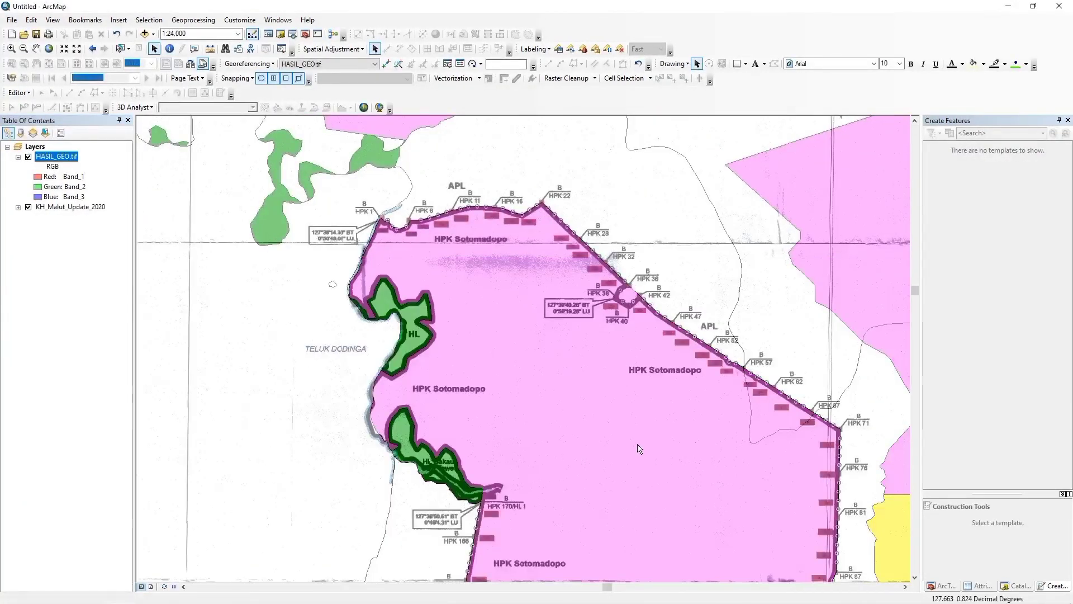
pyautogui.moveTo(673, 496); pyautogui.dragTo(614, 272)
pyautogui.moveTo(695, 385); pyautogui.dragTo(602, 313)
pyautogui.moveTo(492, 190); pyautogui.dragTo(581, 461)
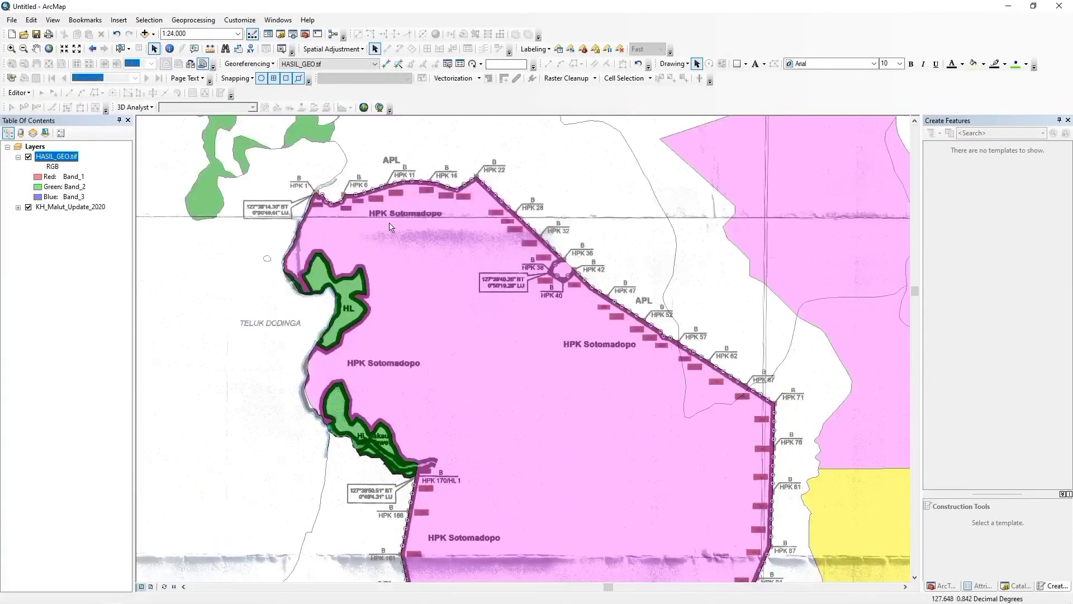
pyautogui.scroll(2, 777, 461)
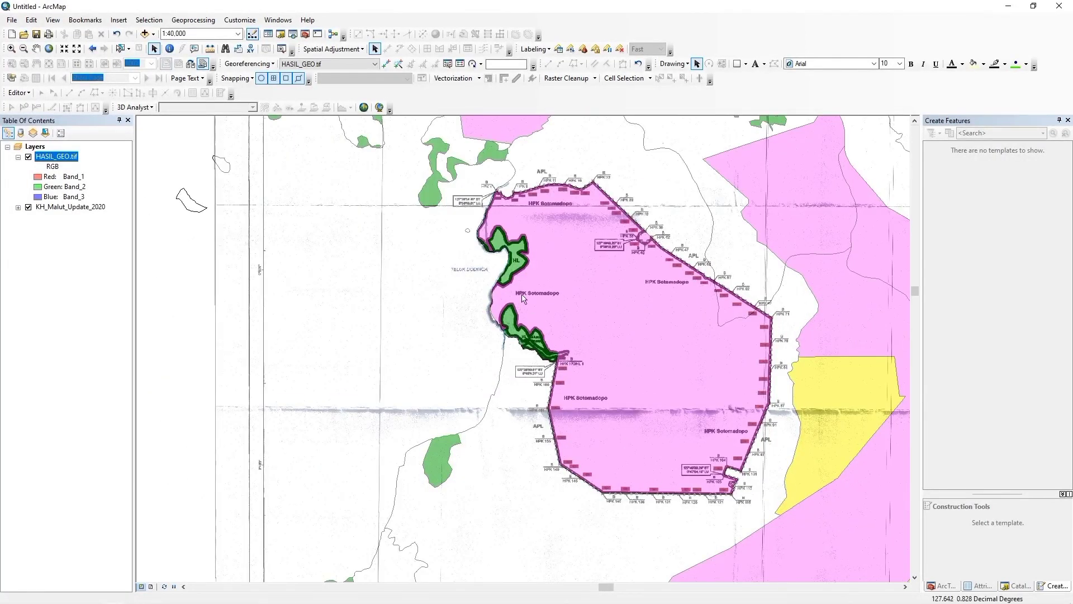
pyautogui.scroll(4, 482, 305)
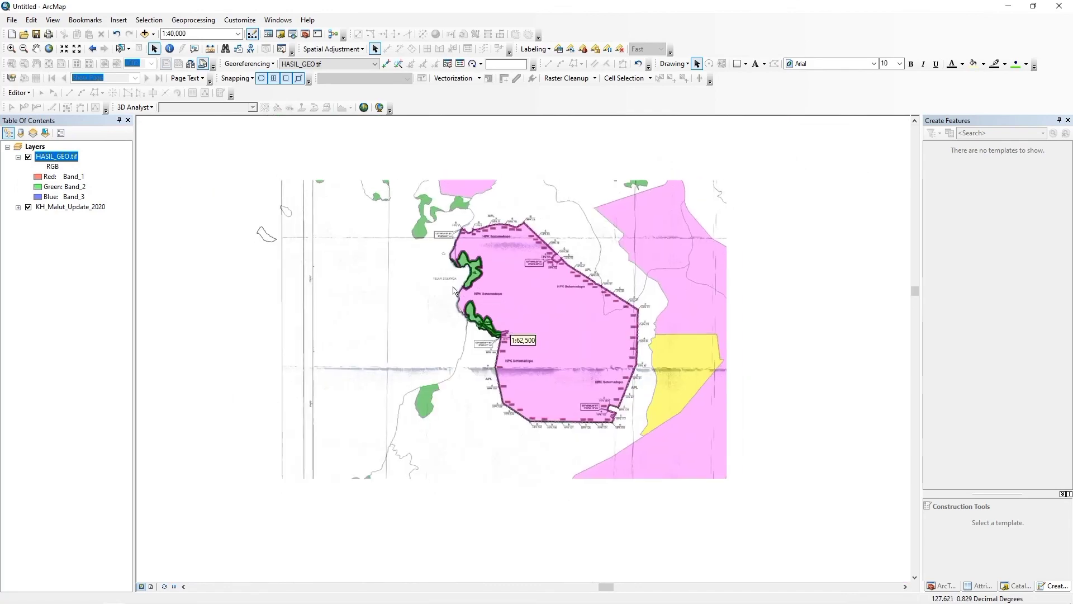
pyautogui.scroll(-1, 538, 298)
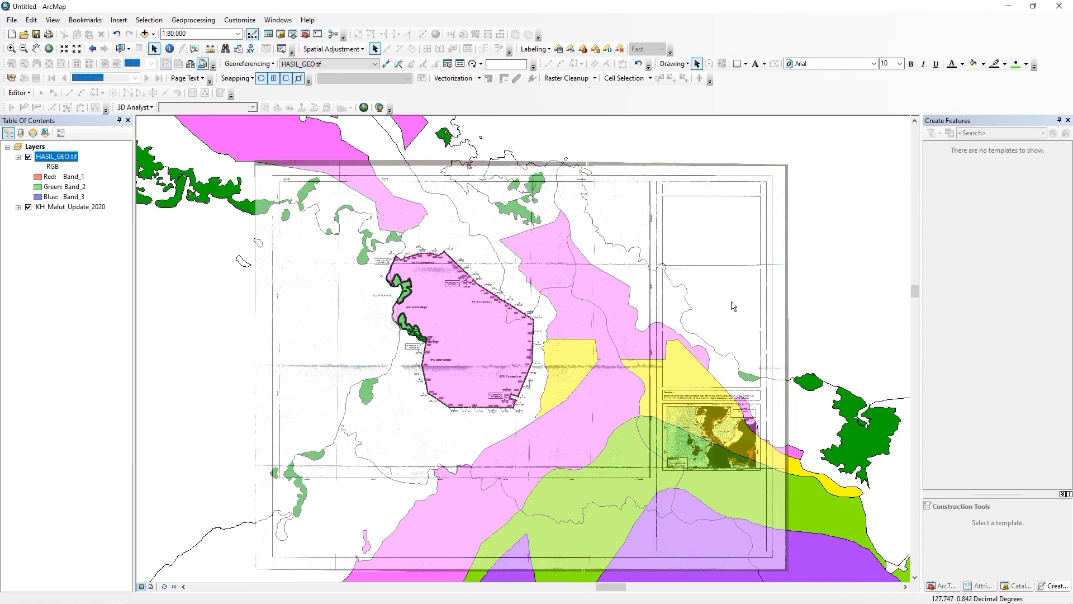
# Close the program with the untitled map document open
pyautogui.click(1059, 5)
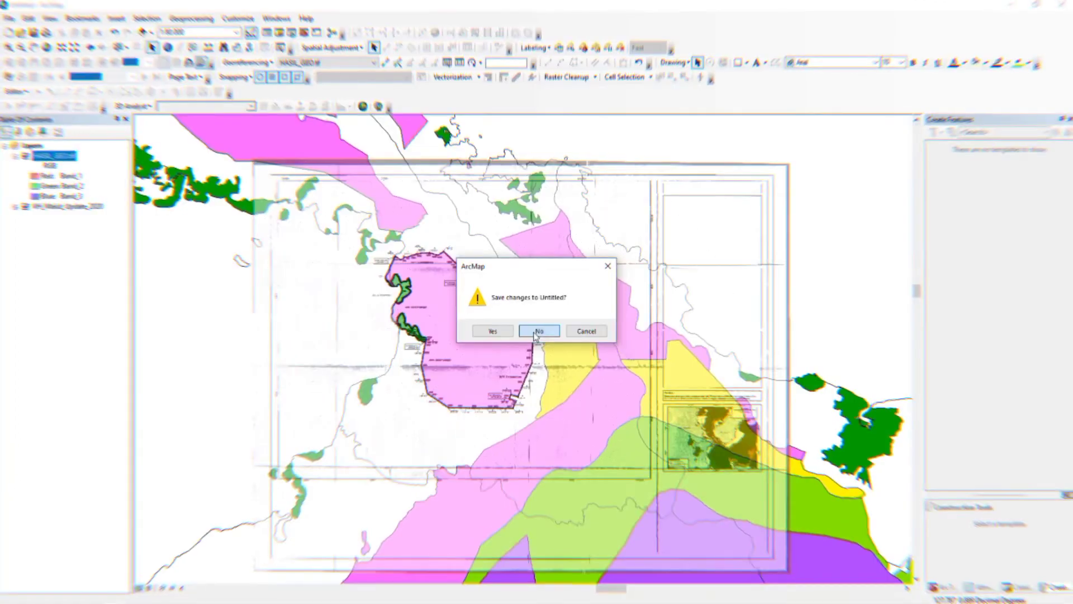